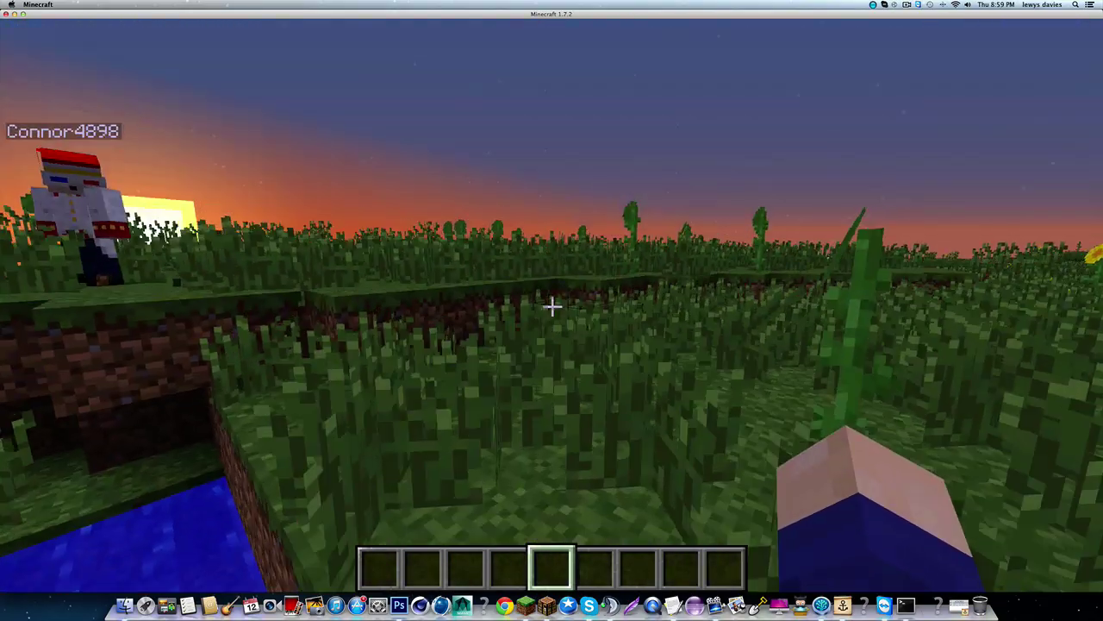
key("w")
left_click(552, 307)
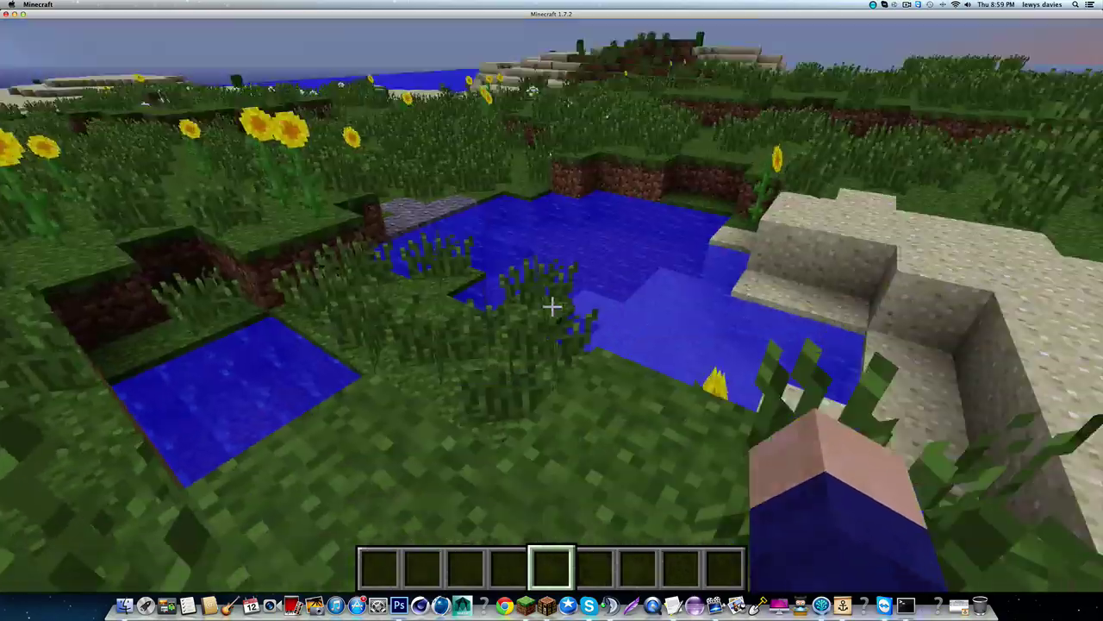
key("w")
left_click(552, 306)
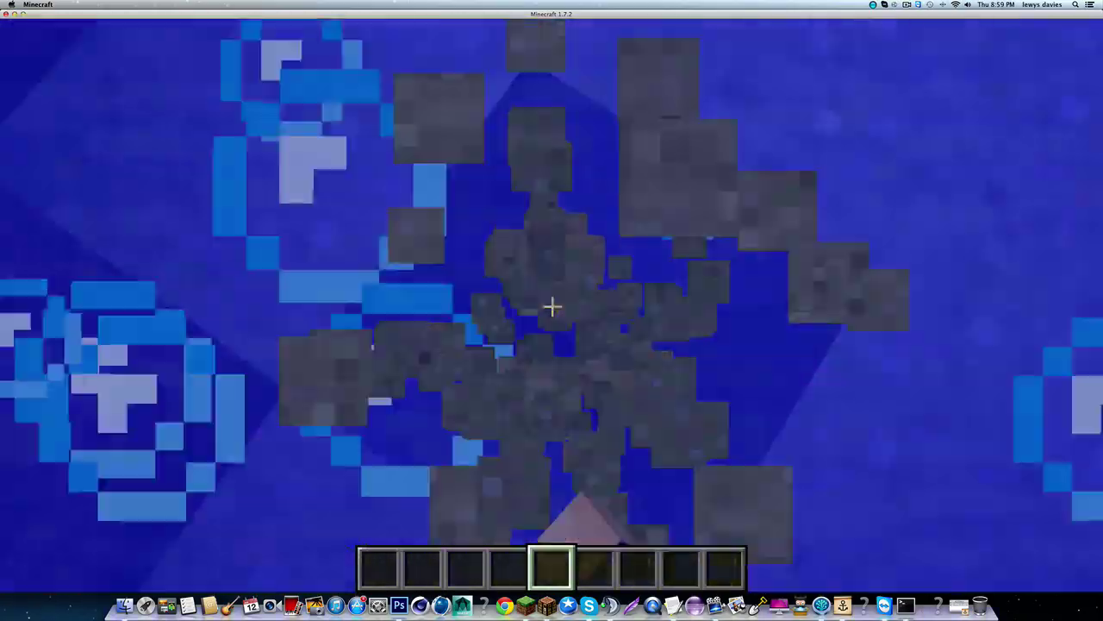
key("w")
left_click(552, 306)
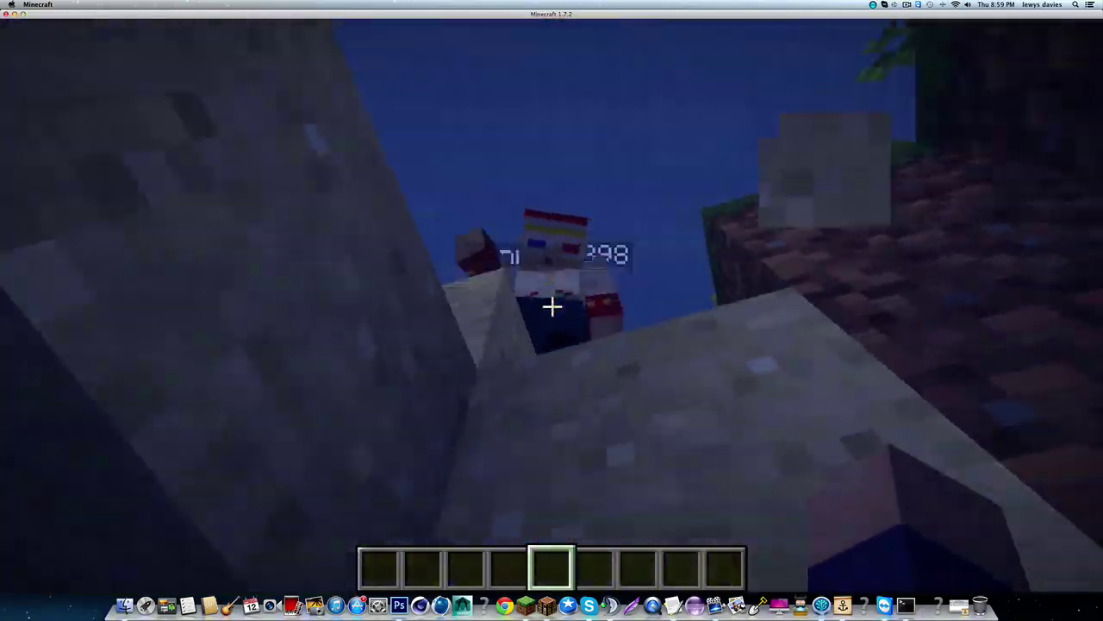
key("space")
key("w")
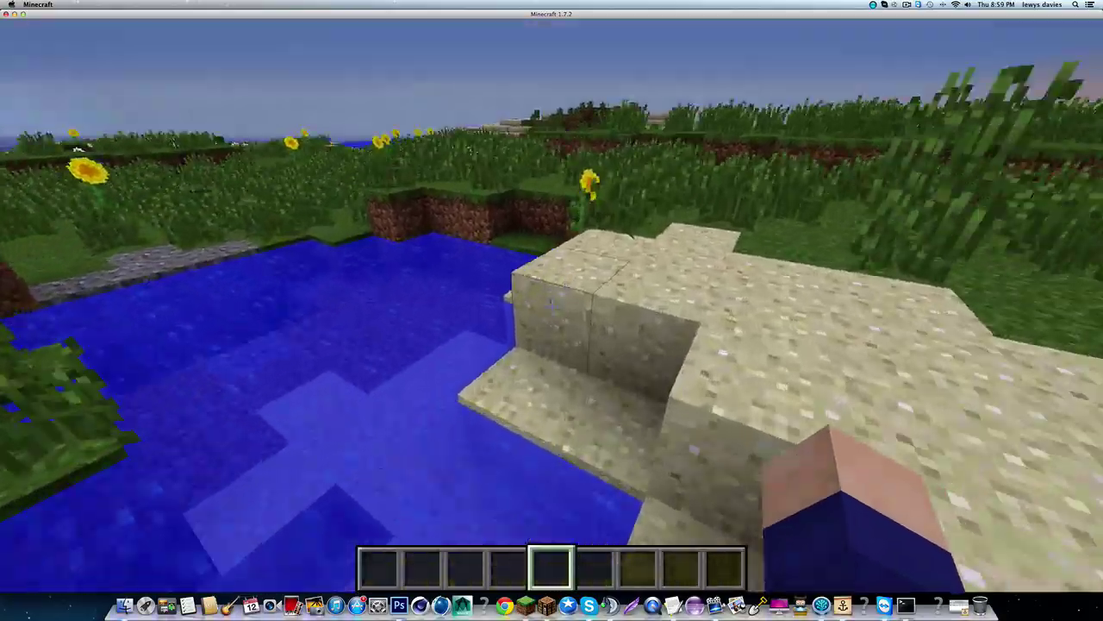
Step: List the server's installed plugins with the /pl command
key("slash")
type("p")
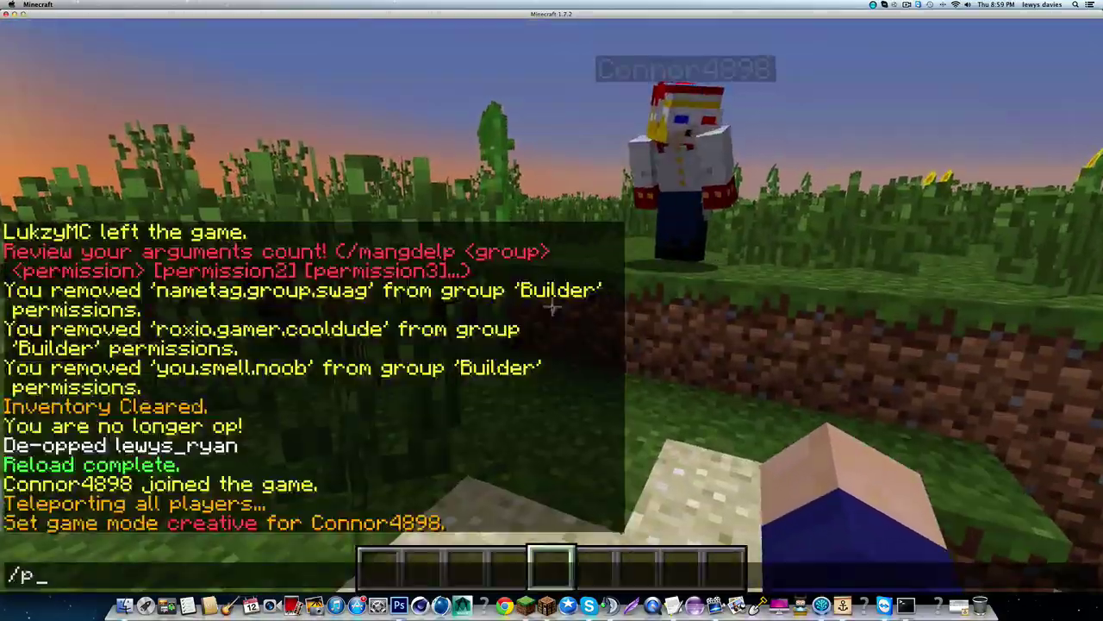
type("l")
key("Return")
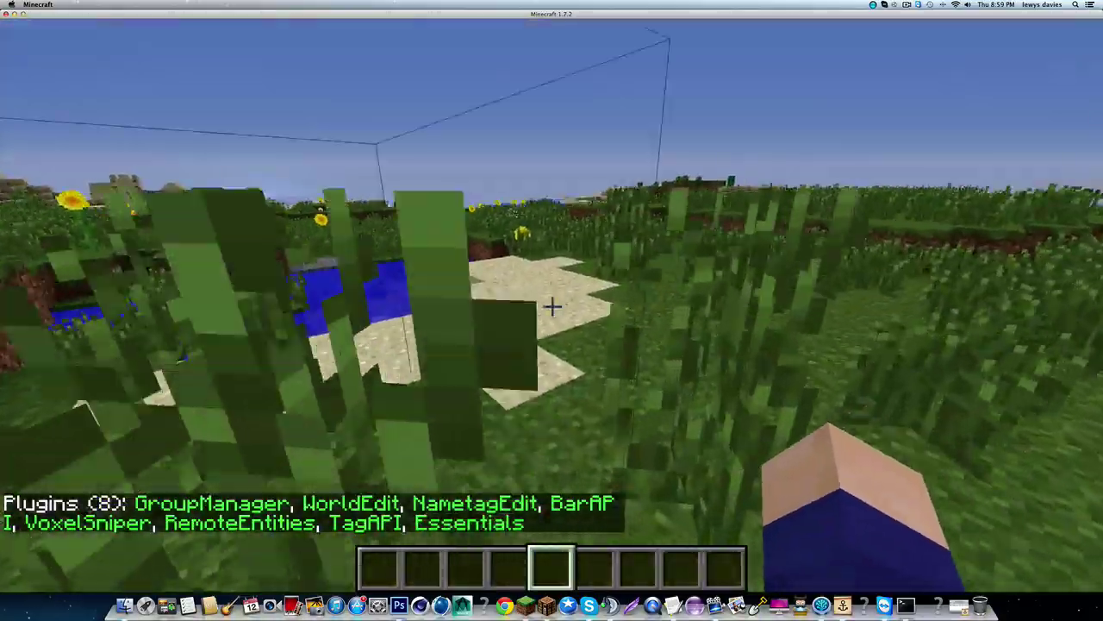
Step: Walk up to the other player to view their nametag and check the online player list
key("w")
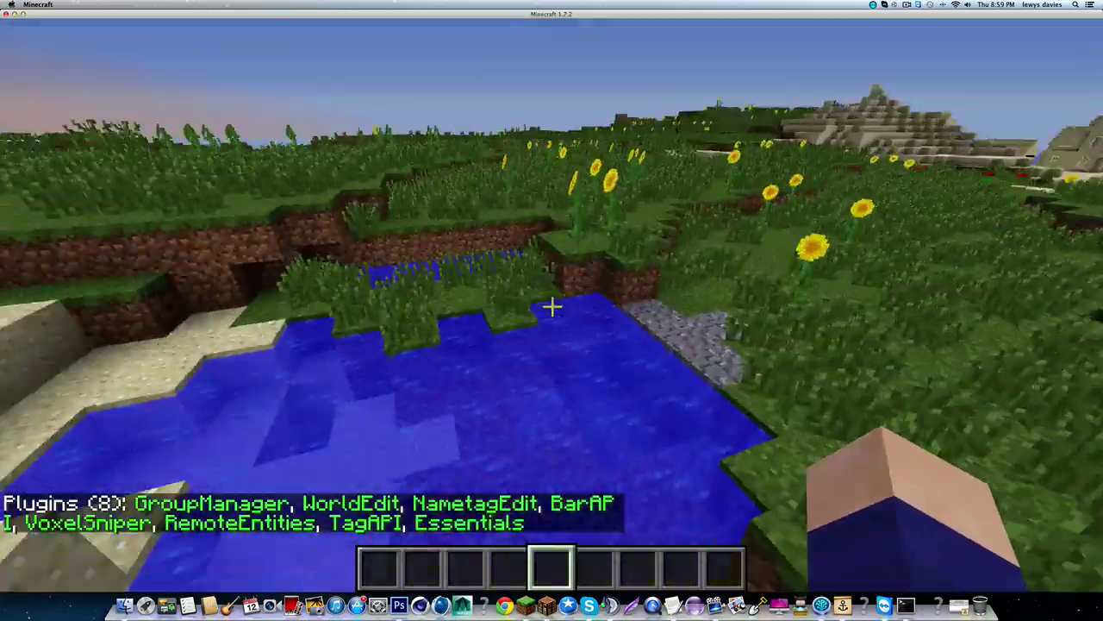
key("w")
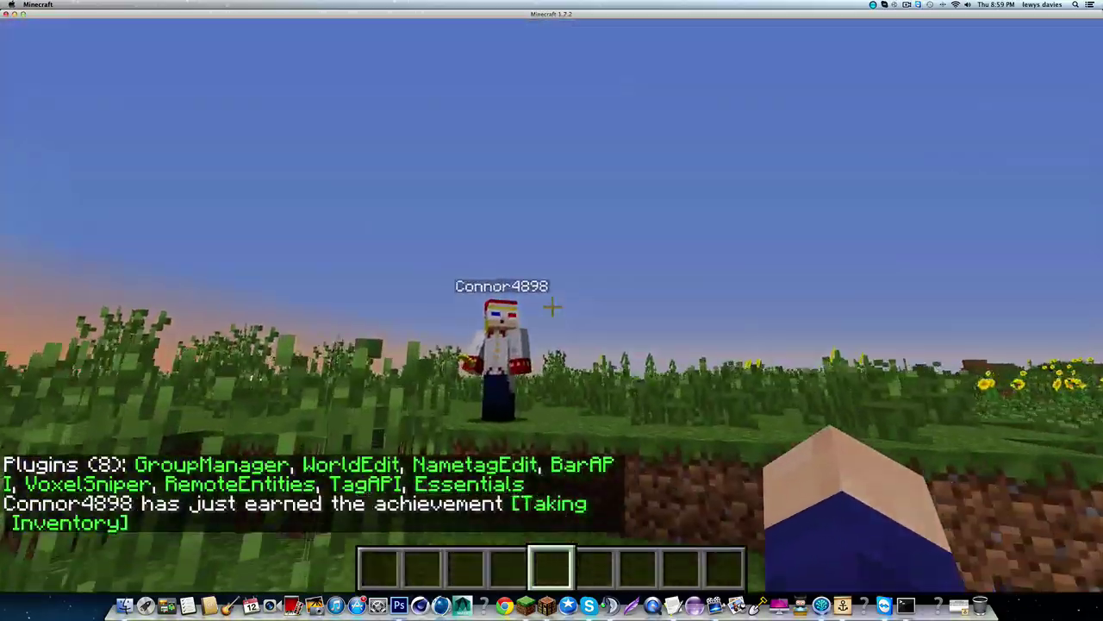
key("w")
left_click(551, 307)
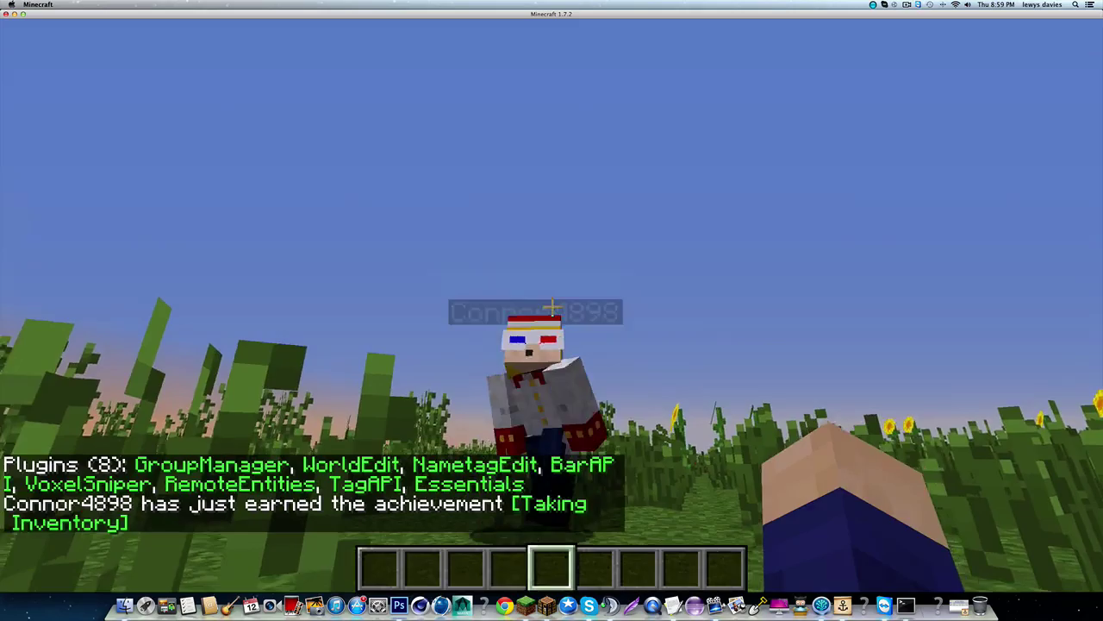
key("w")
key("space")
key("w")
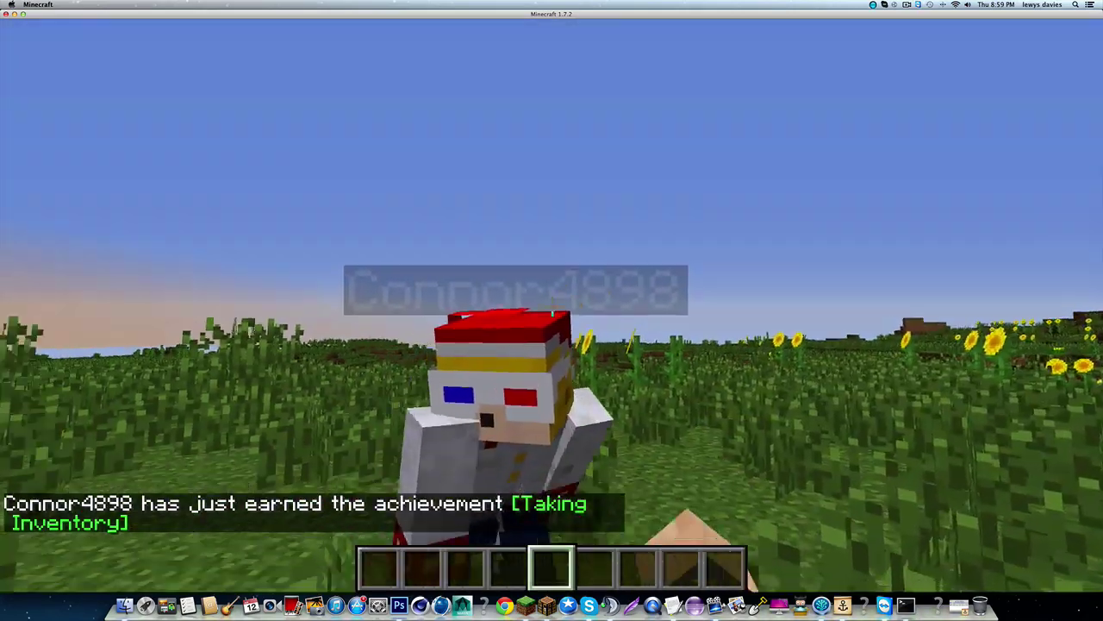
key("Tab")
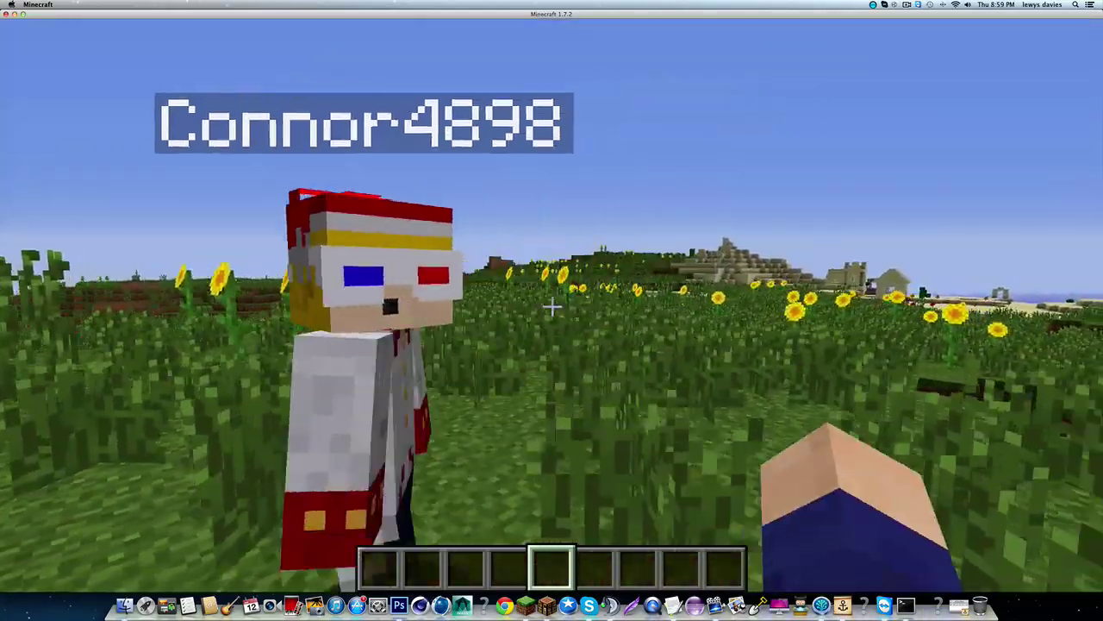
Step: Grant your own player operator status with /op and display the NametagEdit command usage with /ne
type("/n")
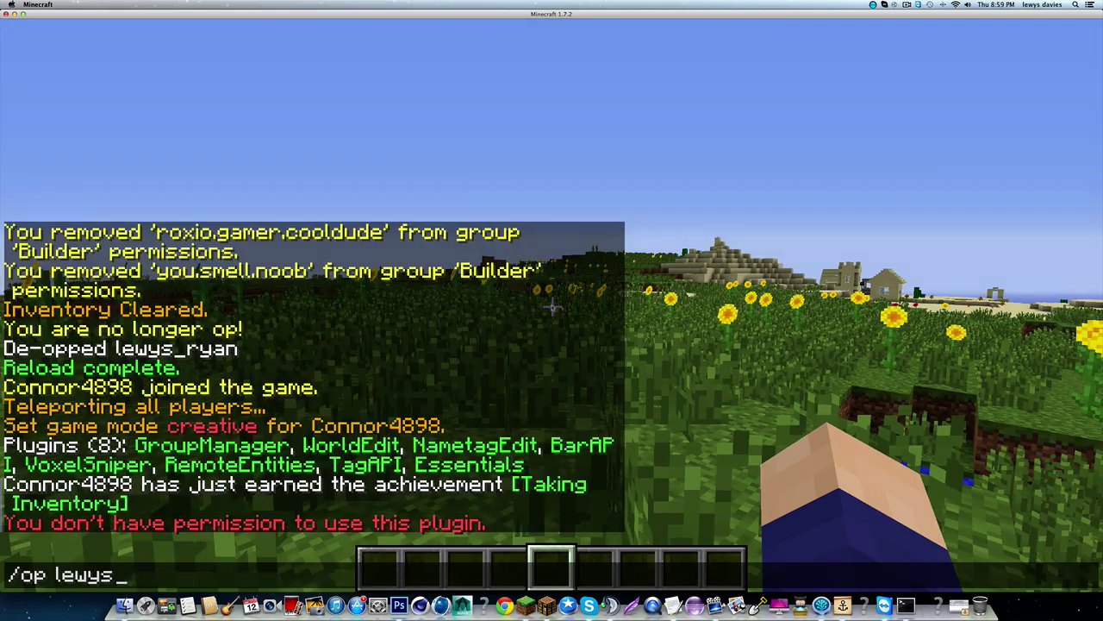
type("/ne")
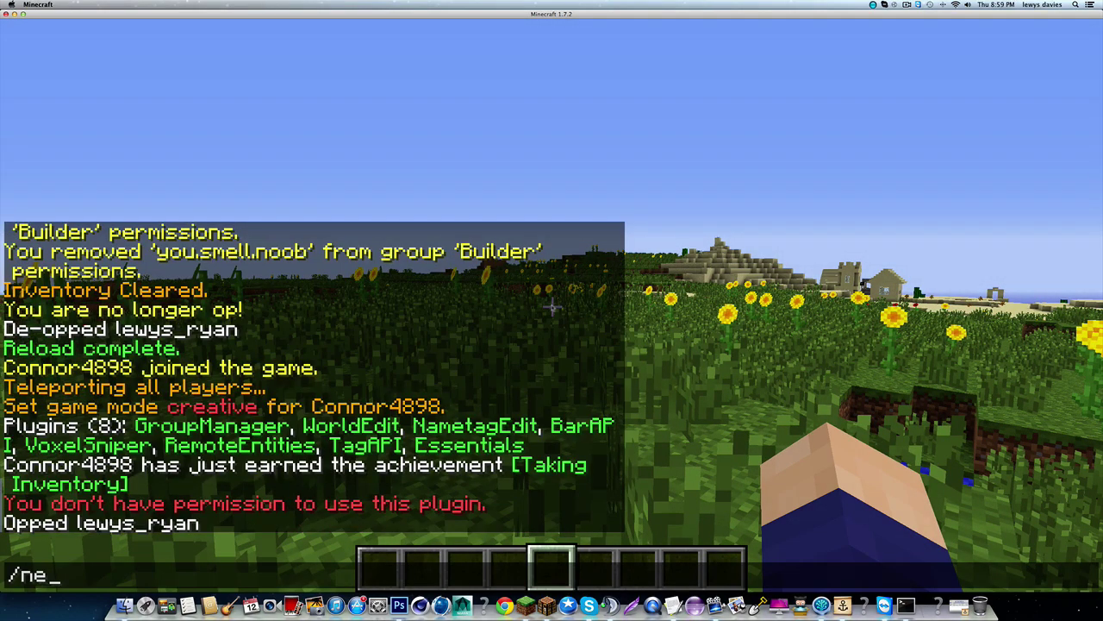
key("Return")
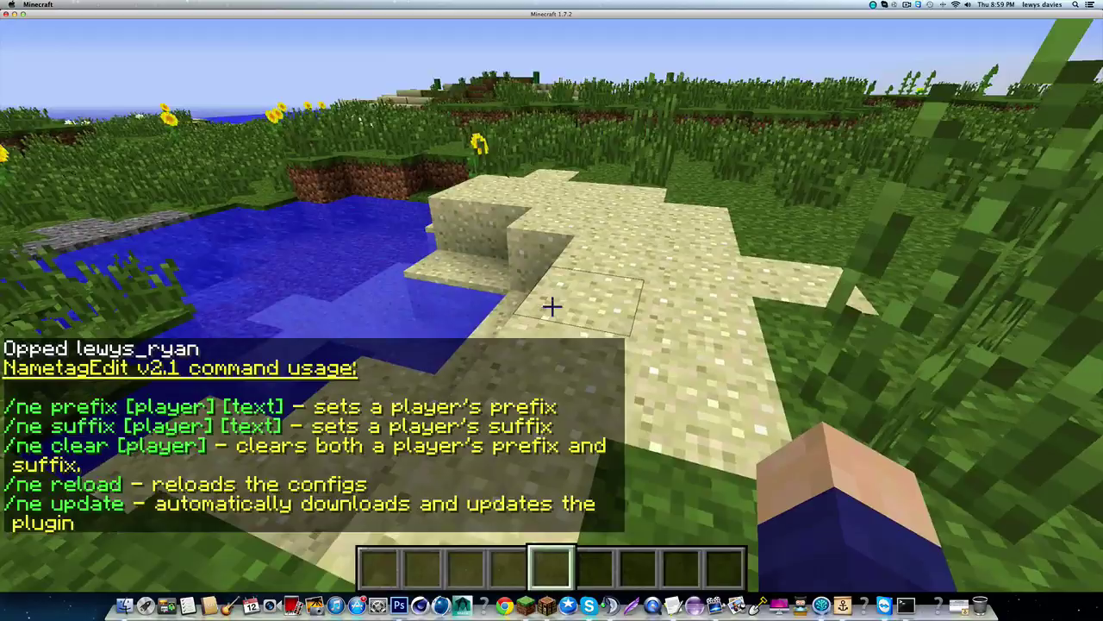
type("/ne")
key("Return")
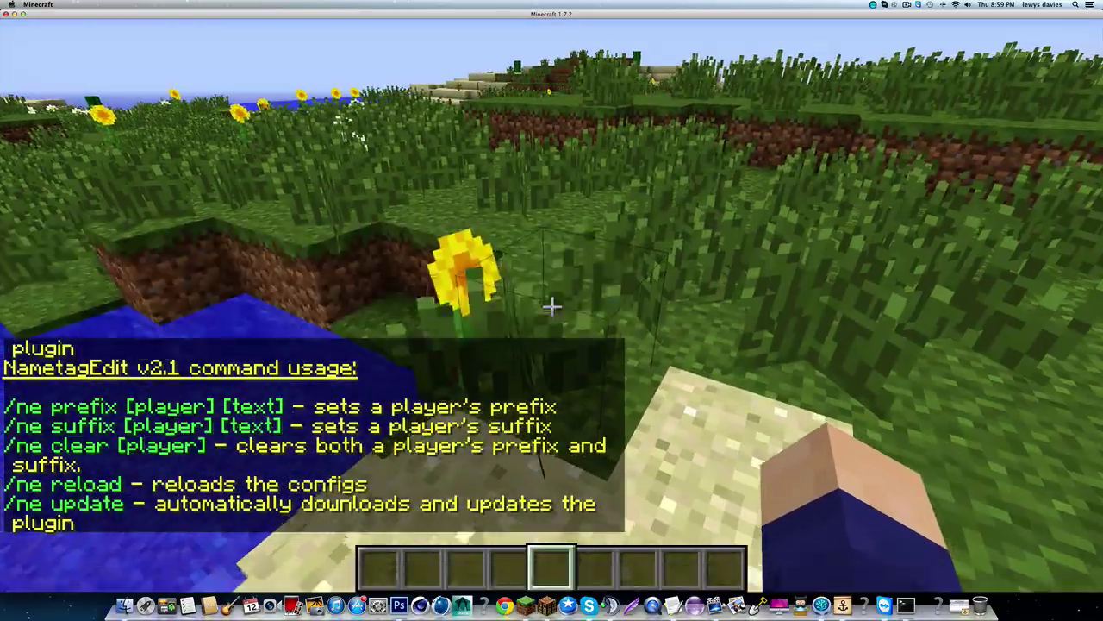
type("/")
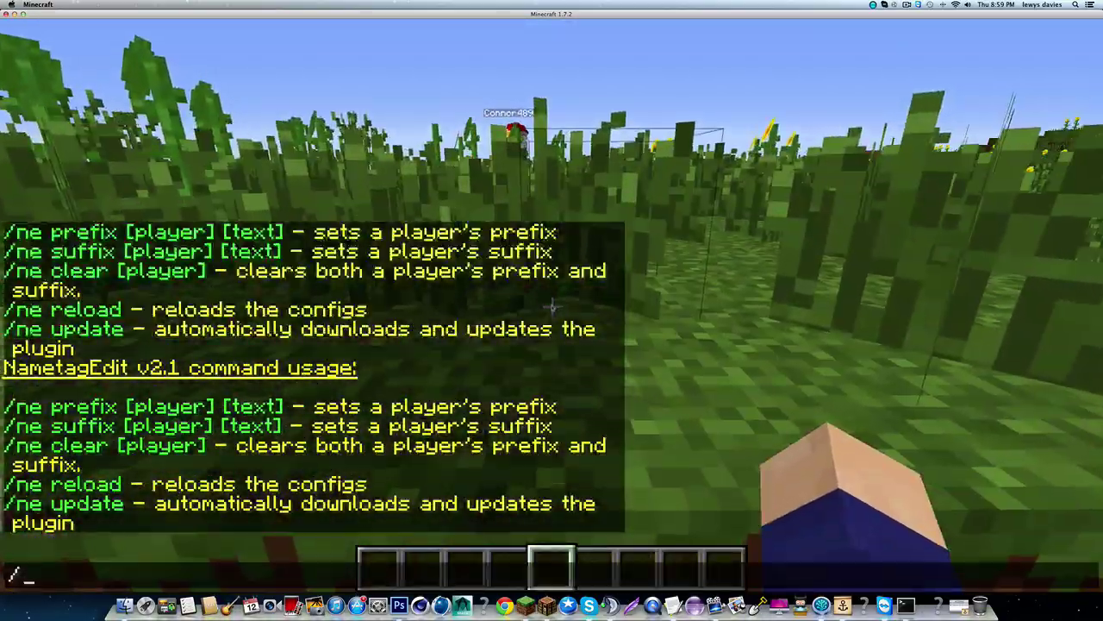
key("Escape")
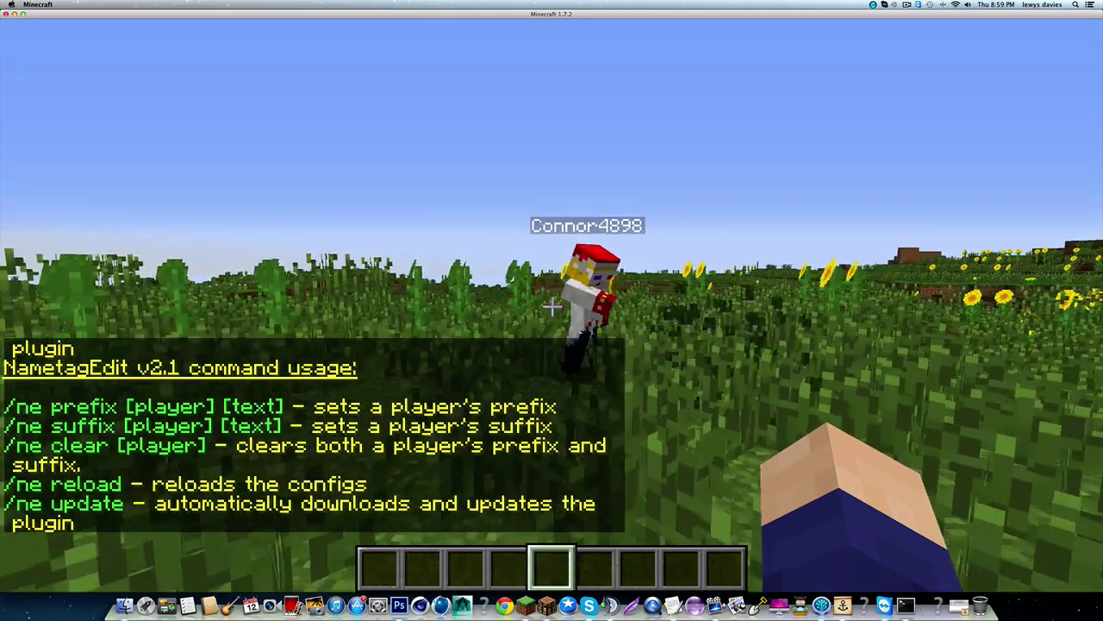
Step: Set the other player's nametag prefix to "&f[&bHaGAY&f] " with /nte prefix, enclosing the text and its trailing space in quotation marks
type("/nte")
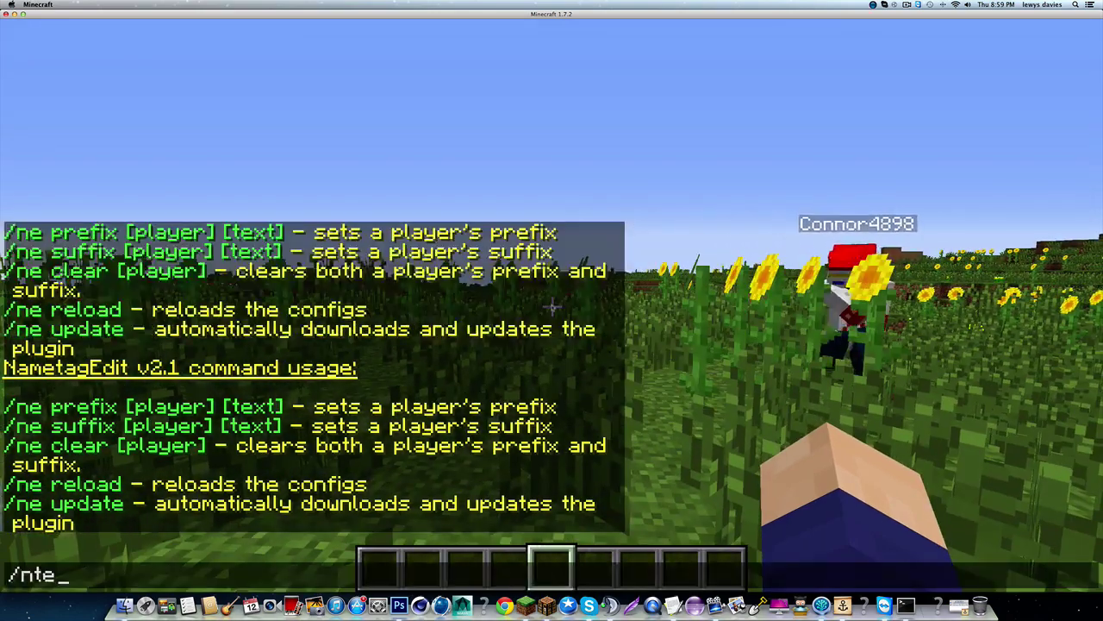
type(" prefi")
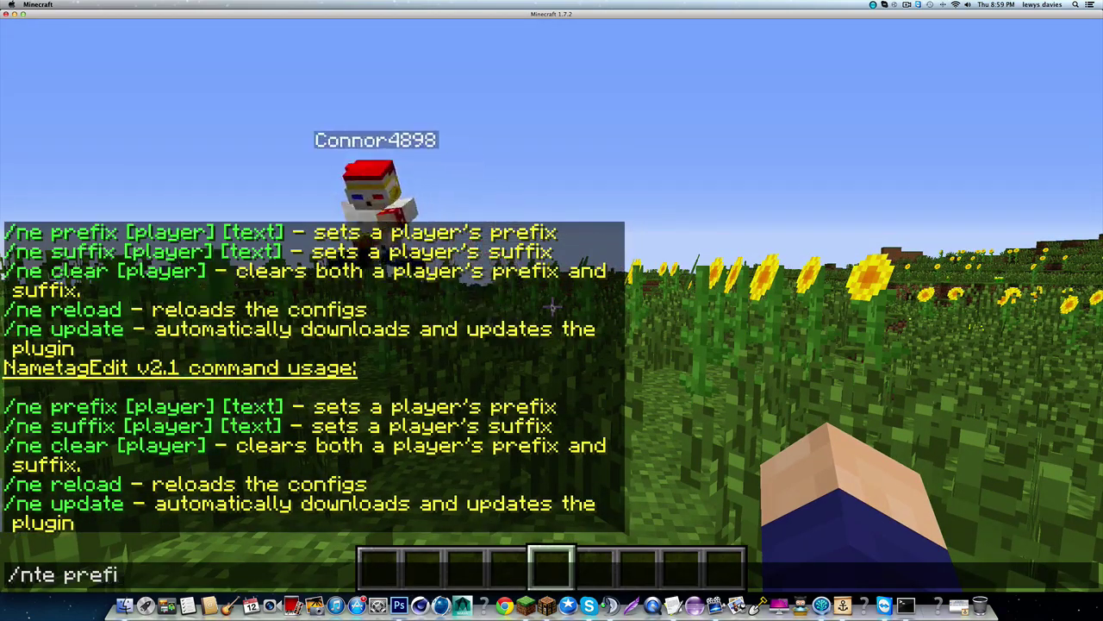
type("x c")
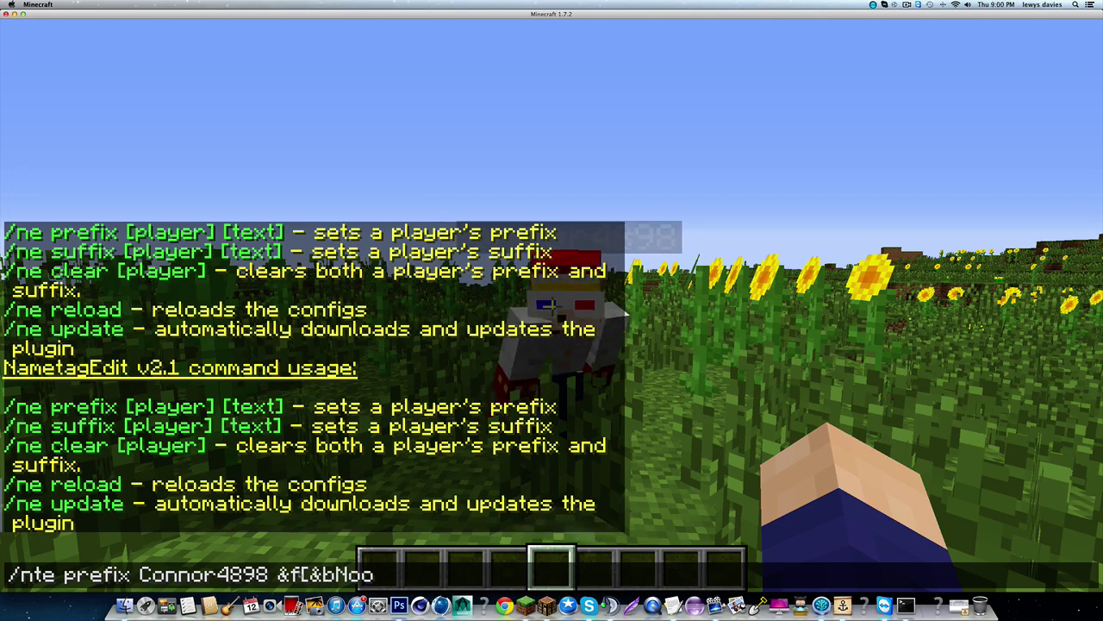
type("&f[&bHa")
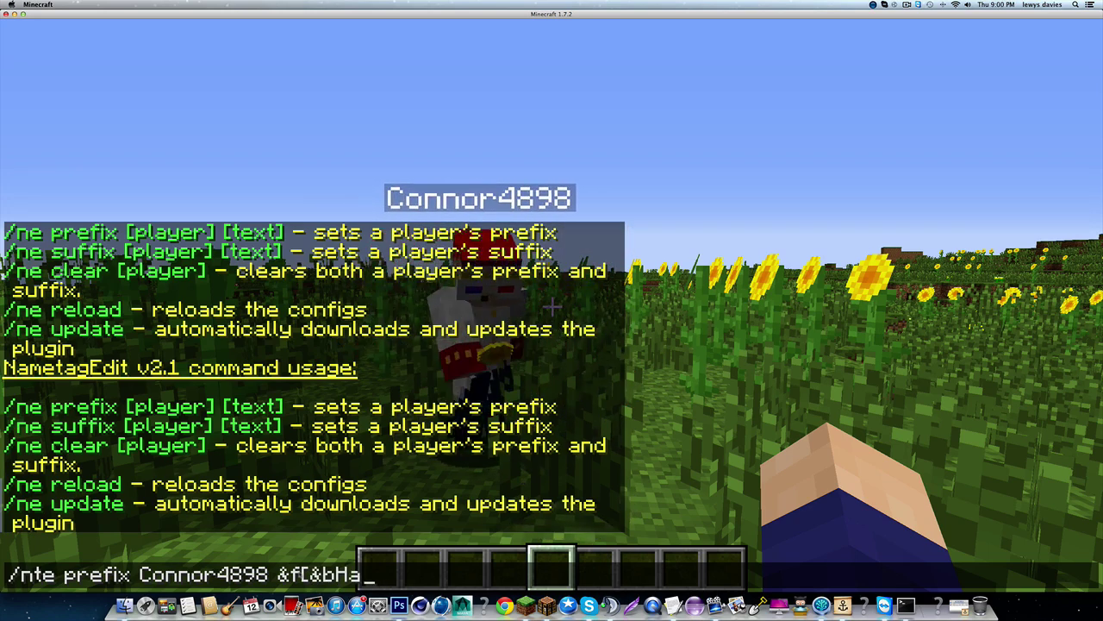
type("GAY&f]")
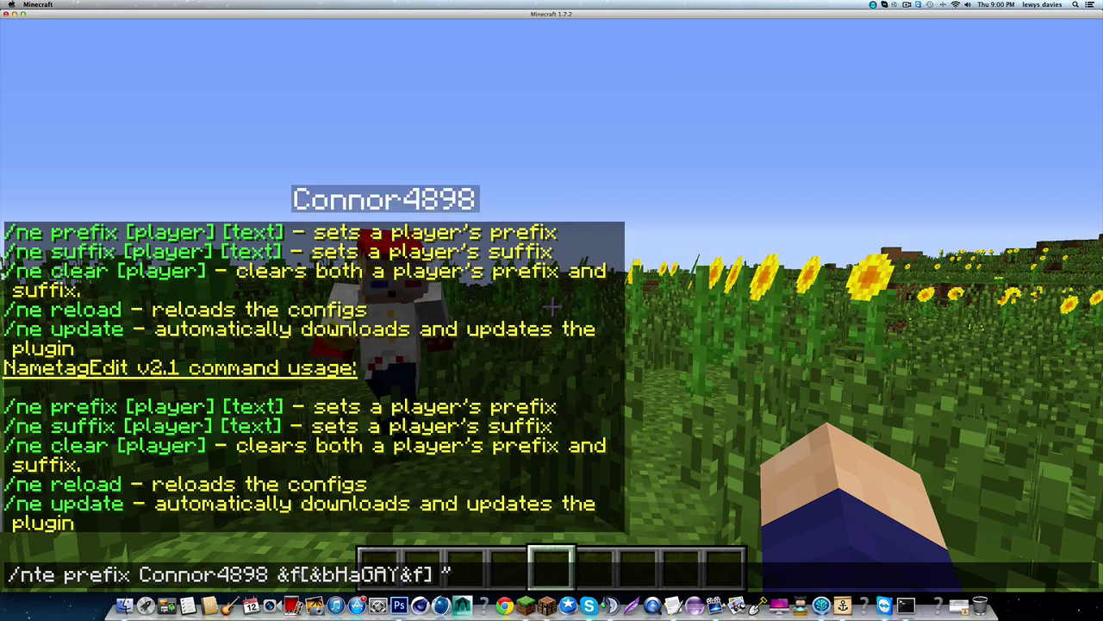
key("Left")
key("Left")
key("Left")
key("Left")
key("Left")
key("Left")
key("Left")
key("Left")
key("Left")
key("Left")
key("Left")
key("Left")
key("Left")
key("Left")
key("Left")
type("\"")
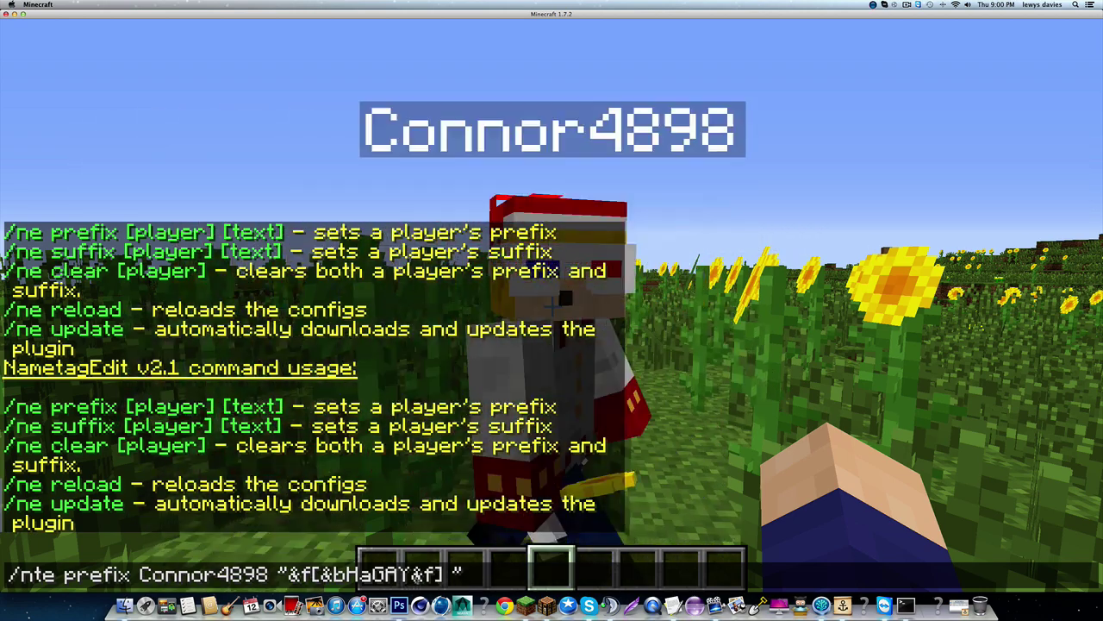
key("Return")
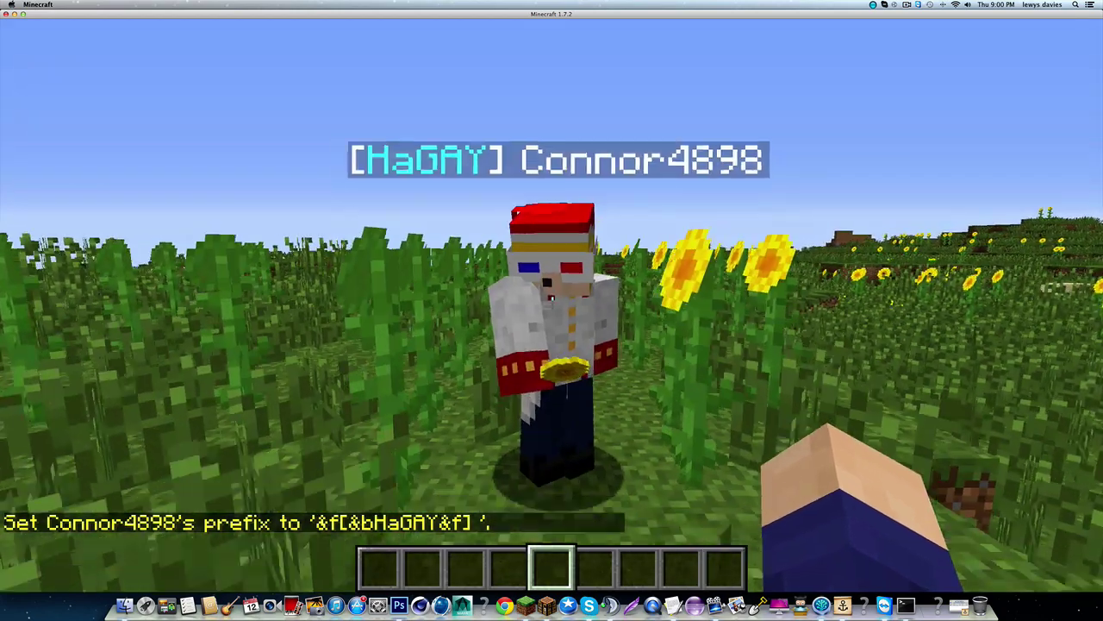
Step: Check how the other player's prefix appears above their head and in the online player list
key("Tab")
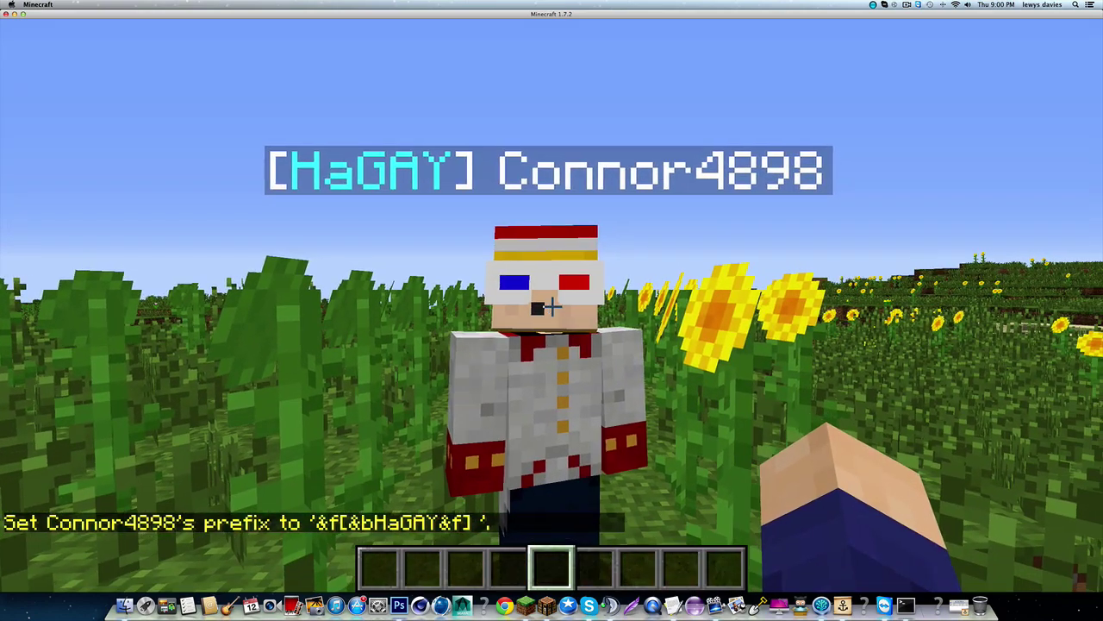
key("slash")
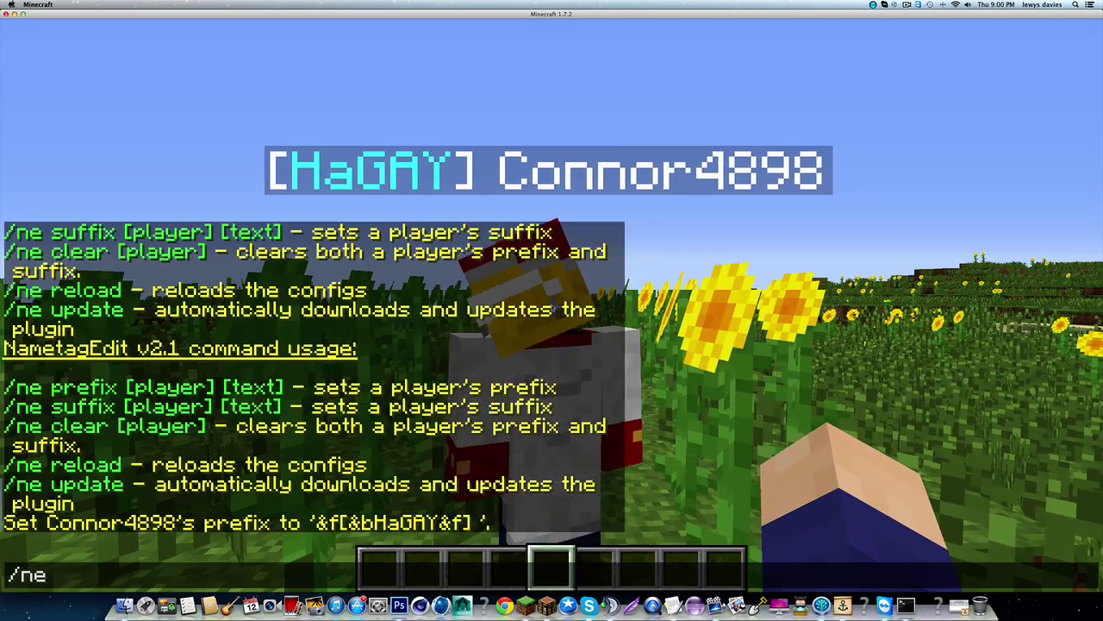
key("Escape")
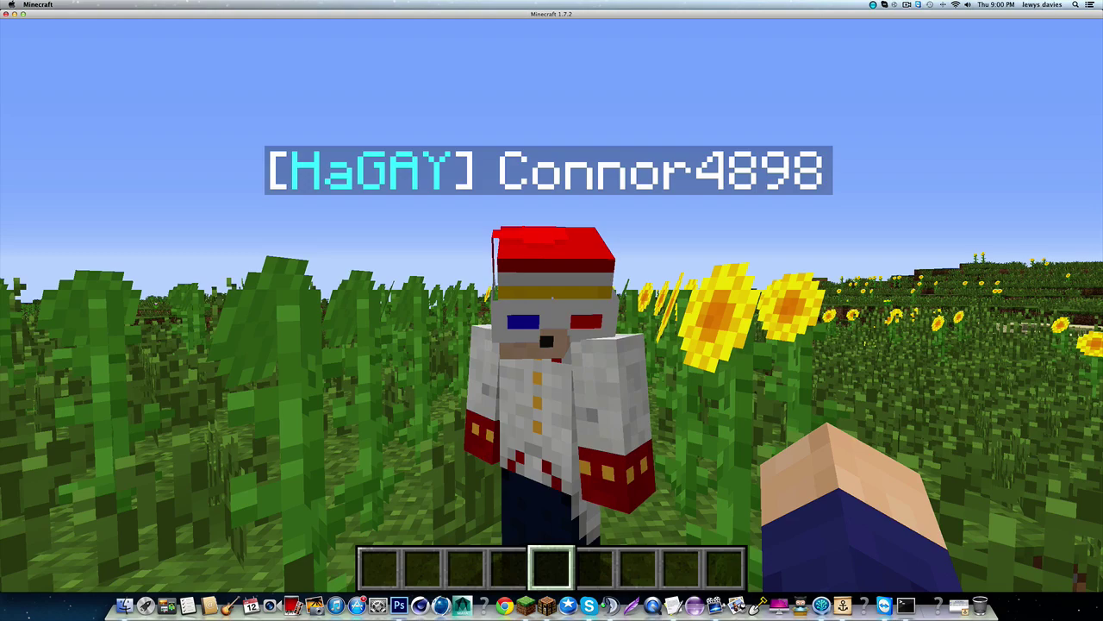
key("Tab")
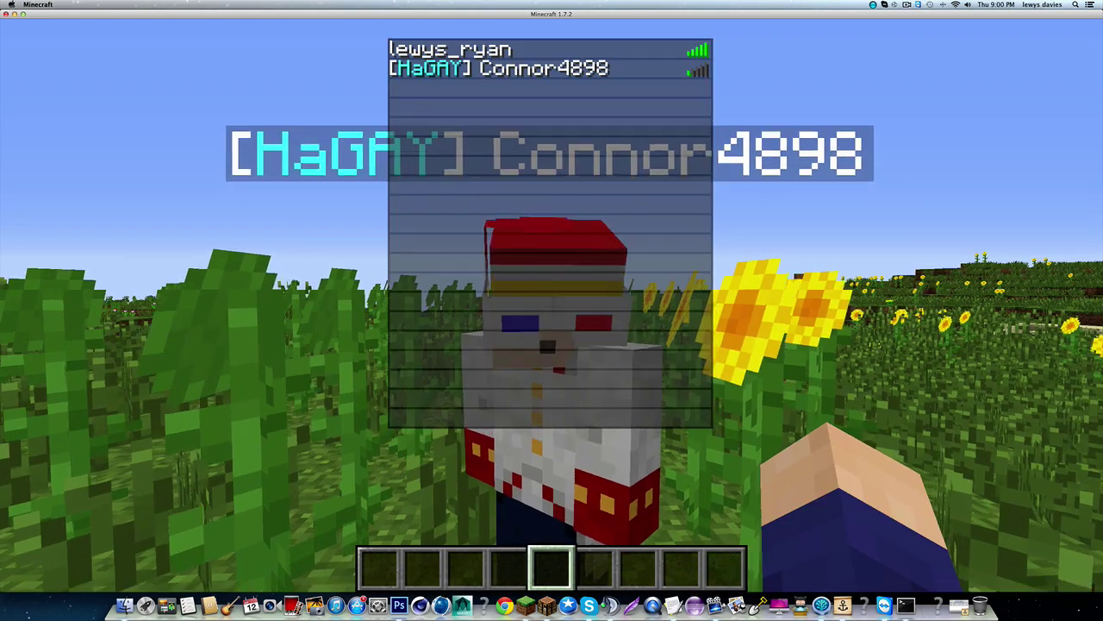
key("Tab")
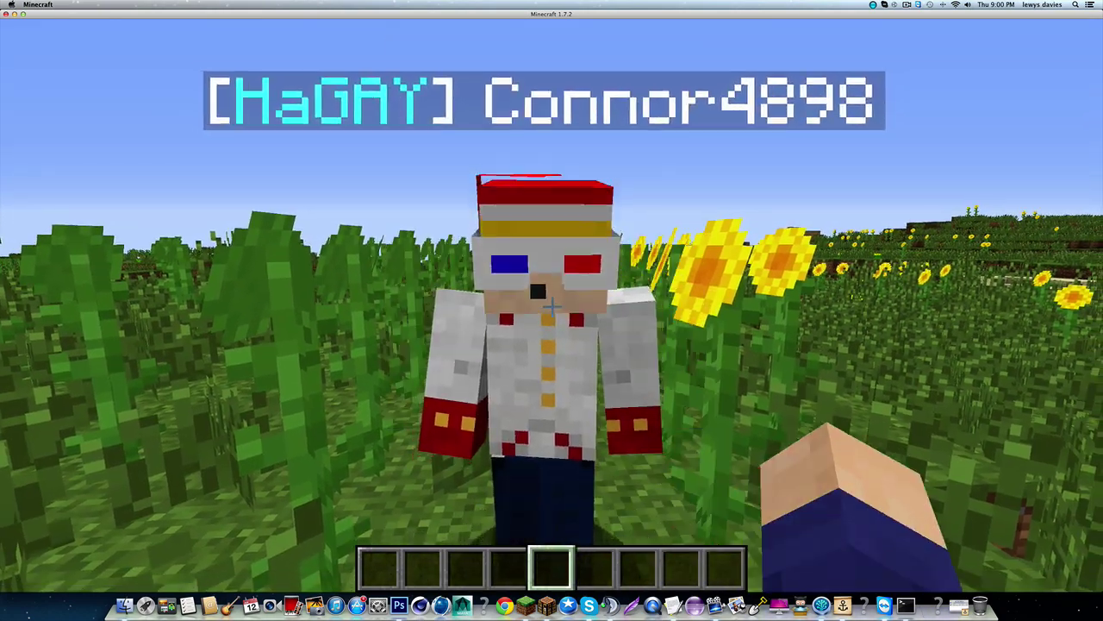
Step: Clear the other player's nametag prefix and suffix with the /ne clear command
type("/ne clear")
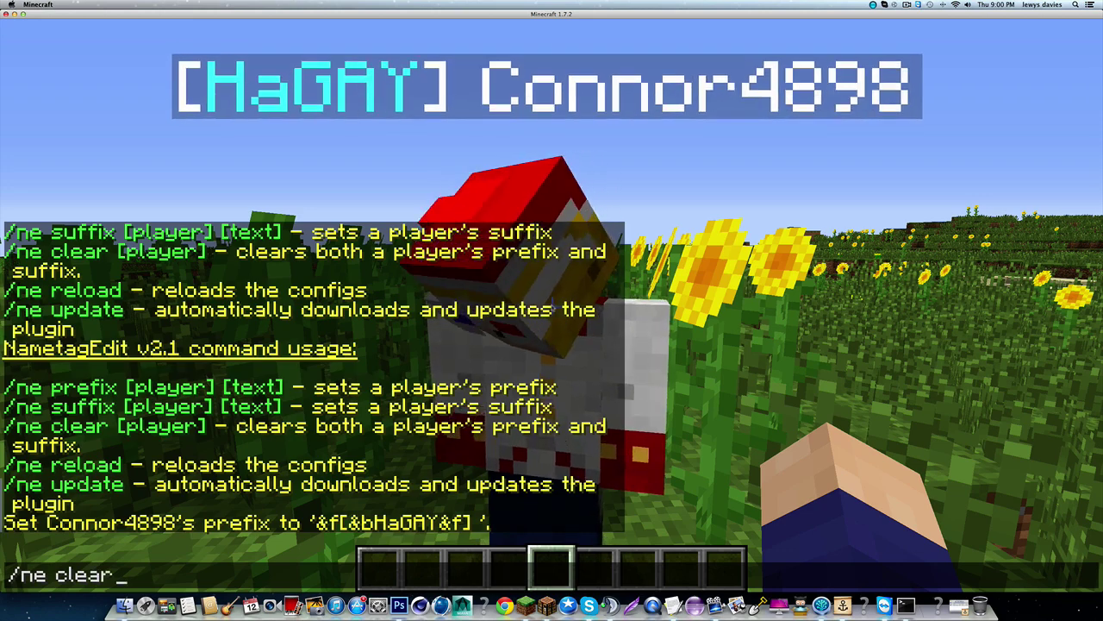
key("Escape")
type("/mn")
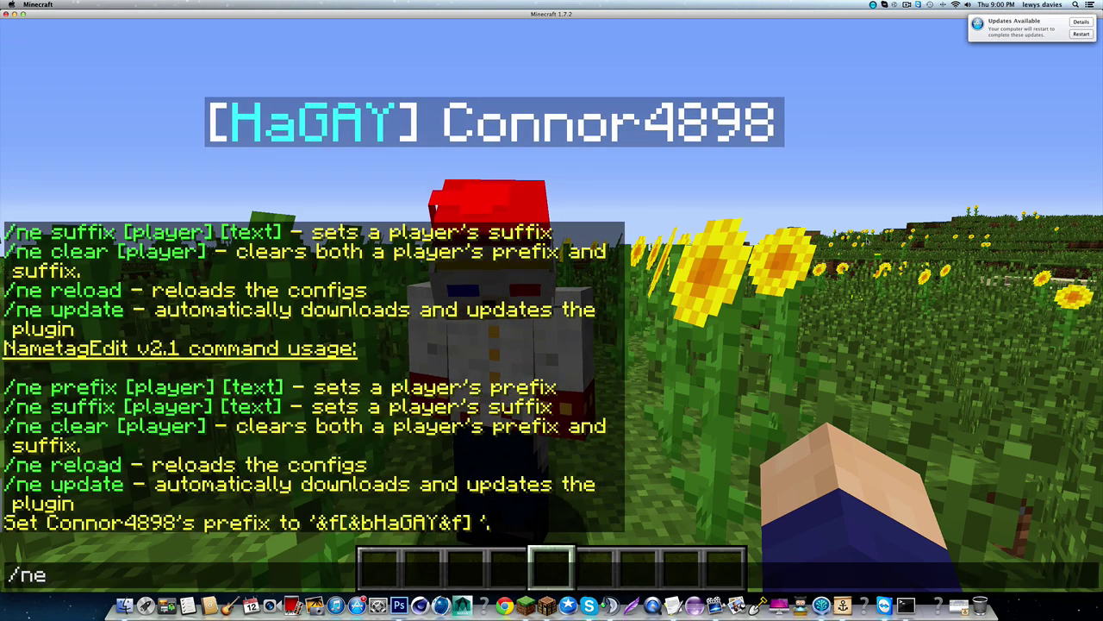
type("cl")
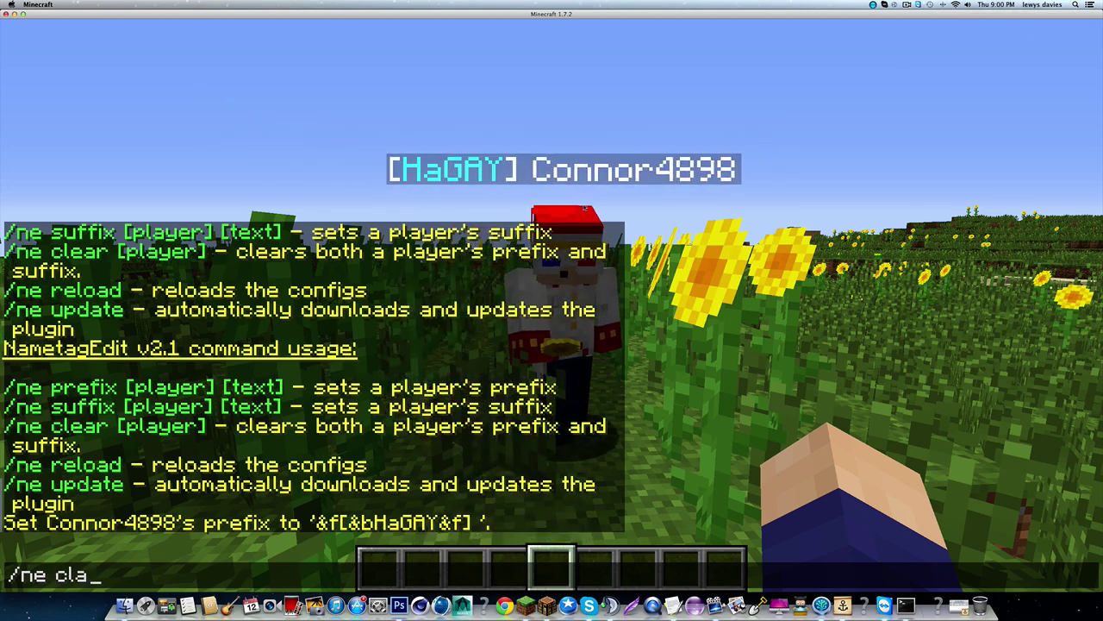
type("ear p")
key("BackSpace")
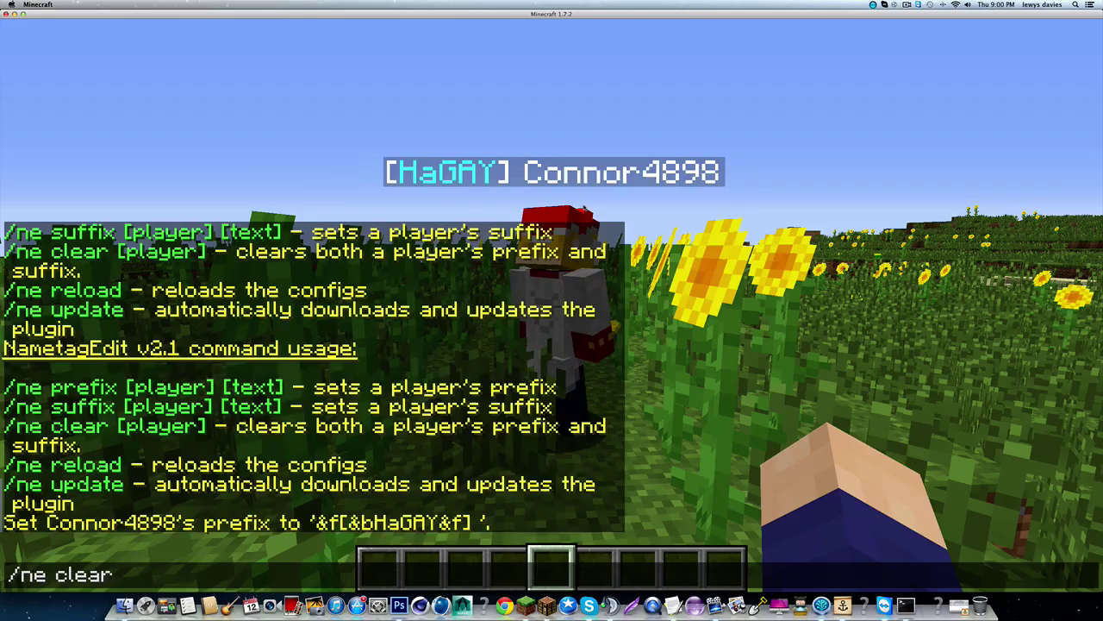
key("Return")
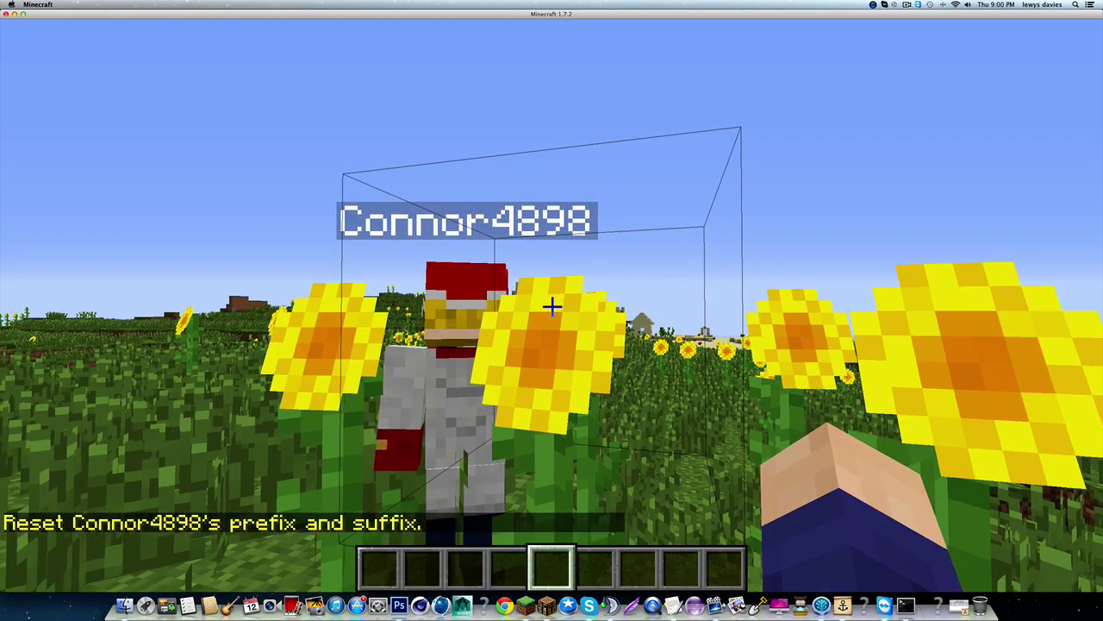
key("w")
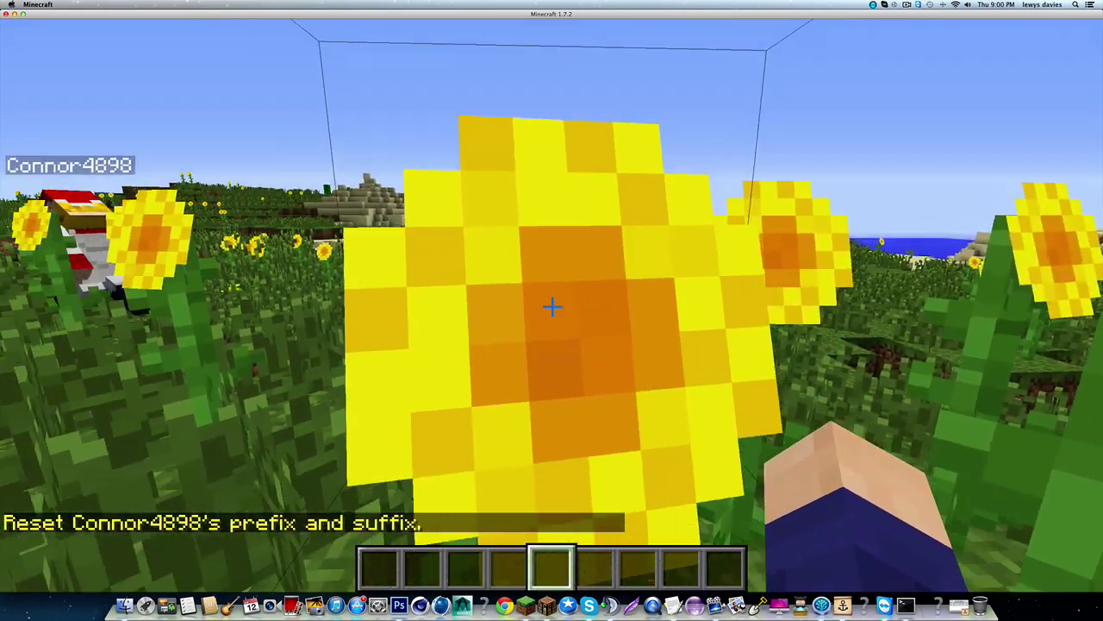
key("w")
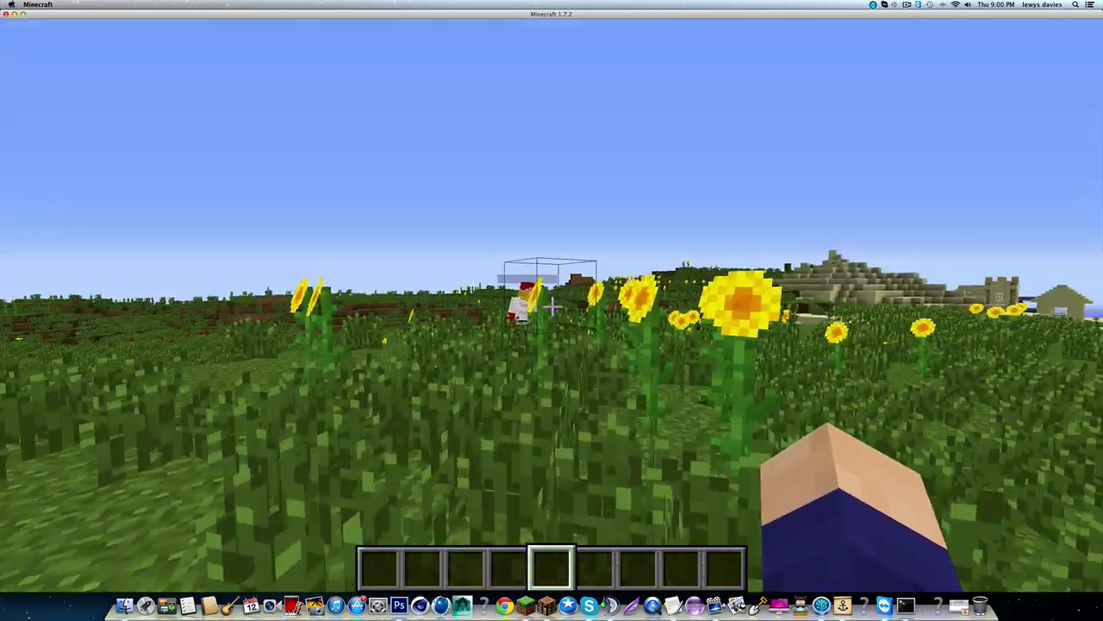
key("w")
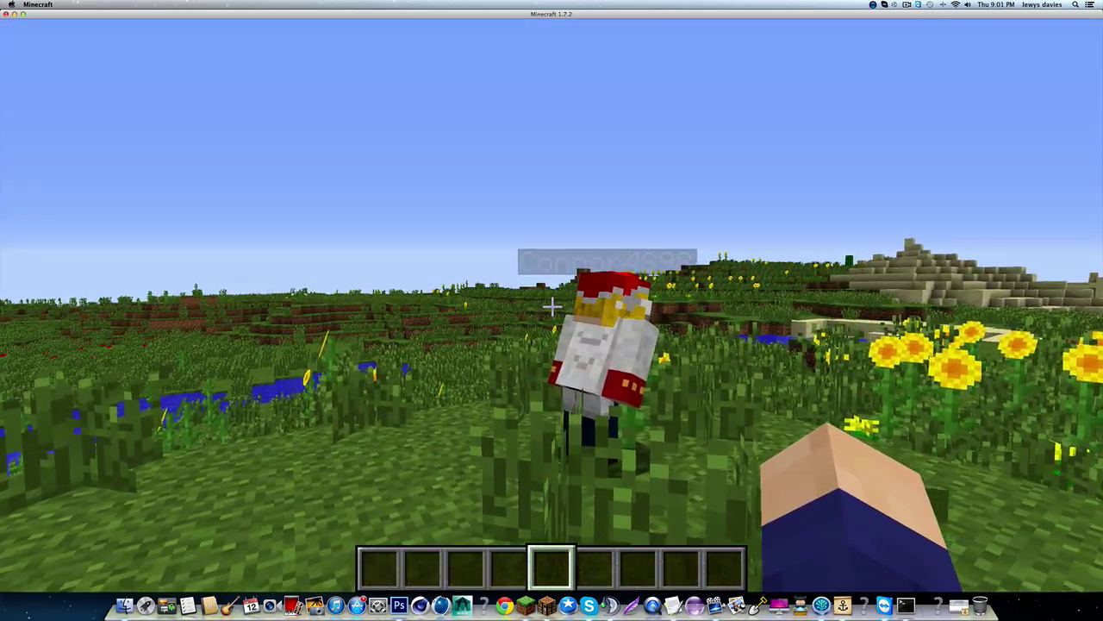
key("F3+b")
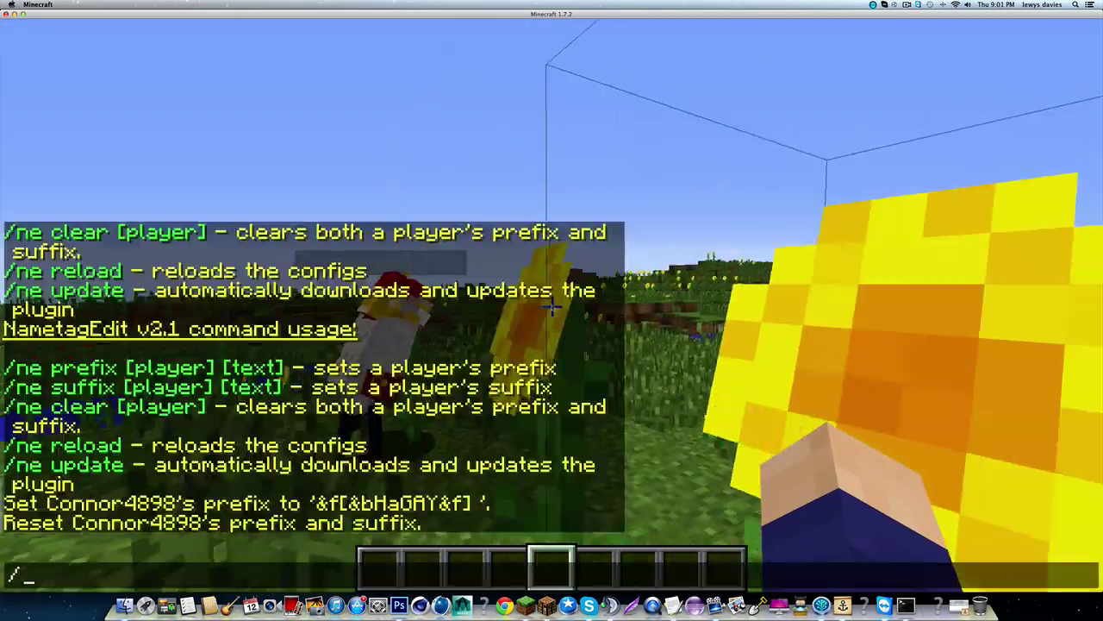
key("Escape")
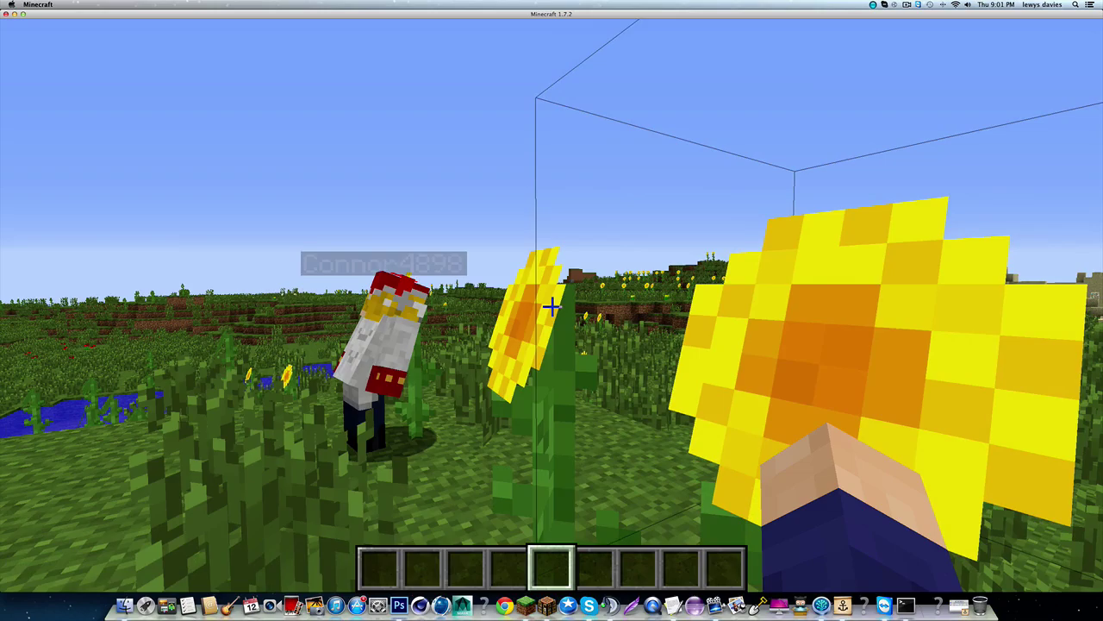
key("s")
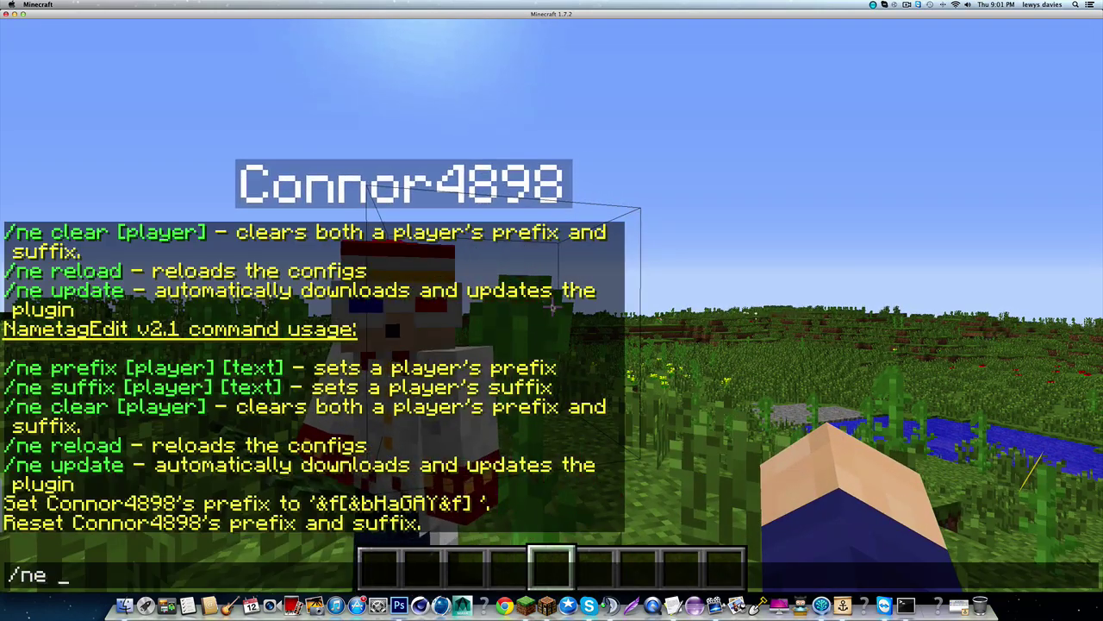
Step: Set the other player's nametag suffix to " &f[&4Smart&f]" with /ne suffix, enclosing the text and its leading space in quotation marks
type("/ne su")
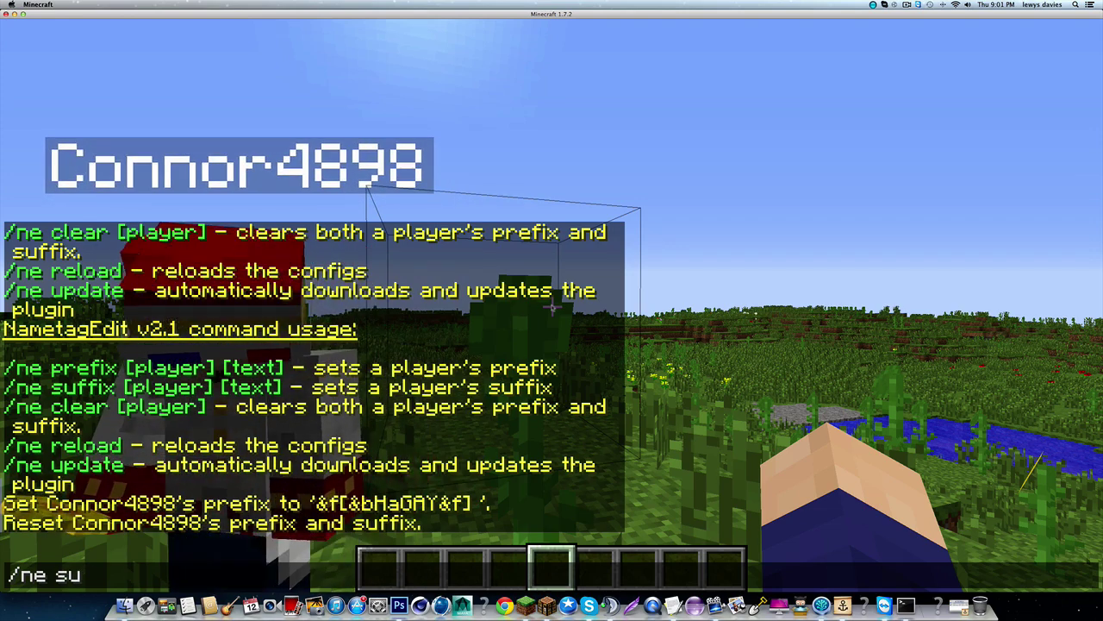
type("ffic")
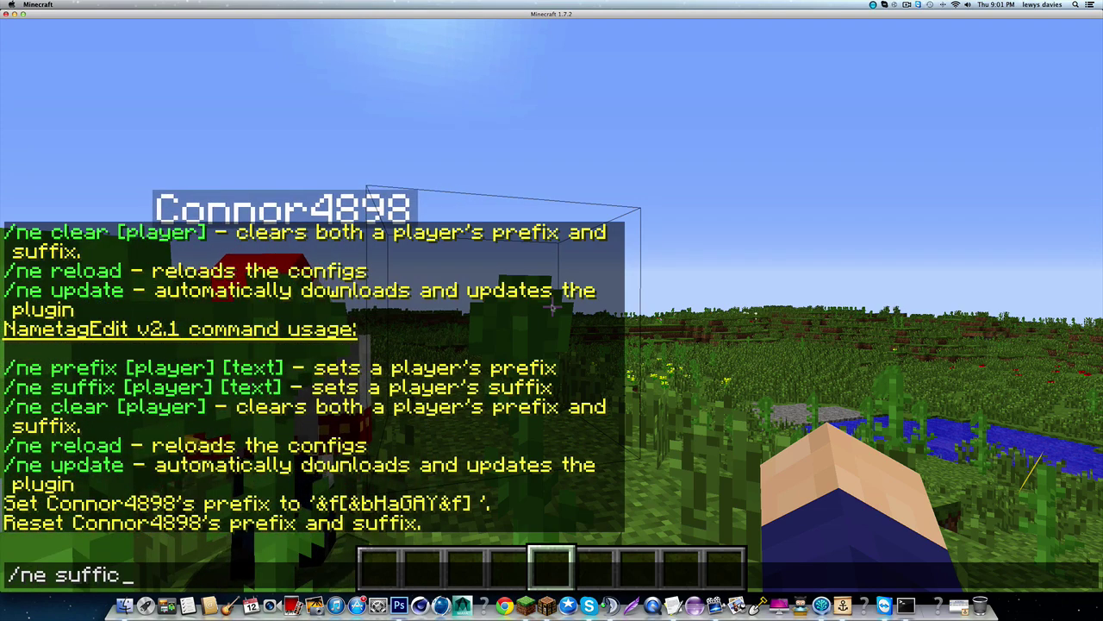
key("BackSpace")
type("i")
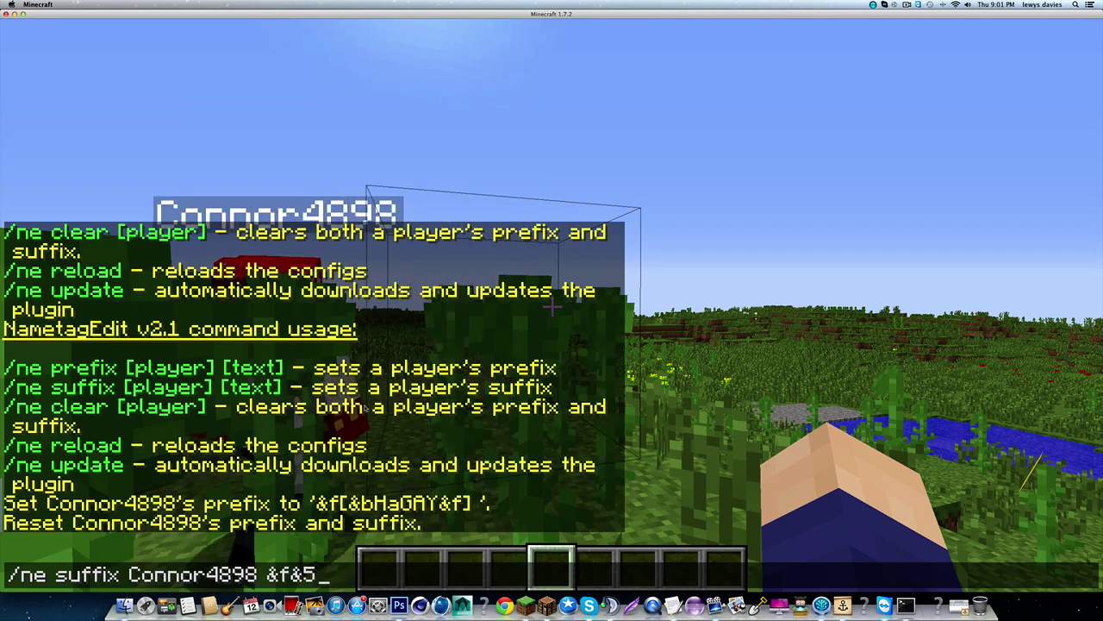
key("BackSpace")
key("BackSpace")
key("BackSpace")
key("BackSpace")
type("\"")
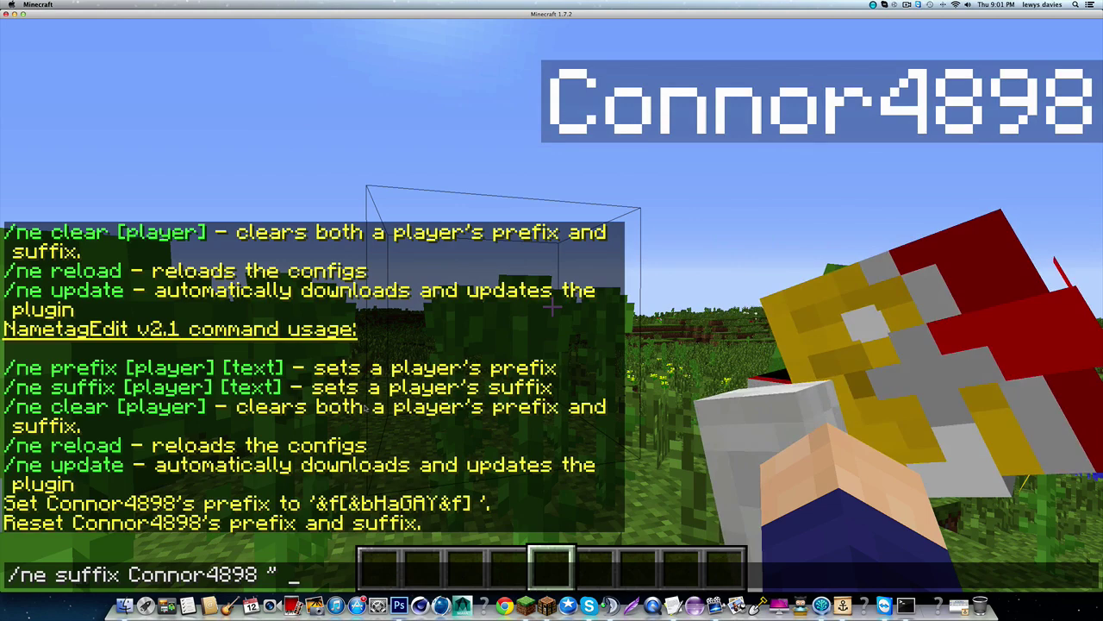
type(" &f[&4")
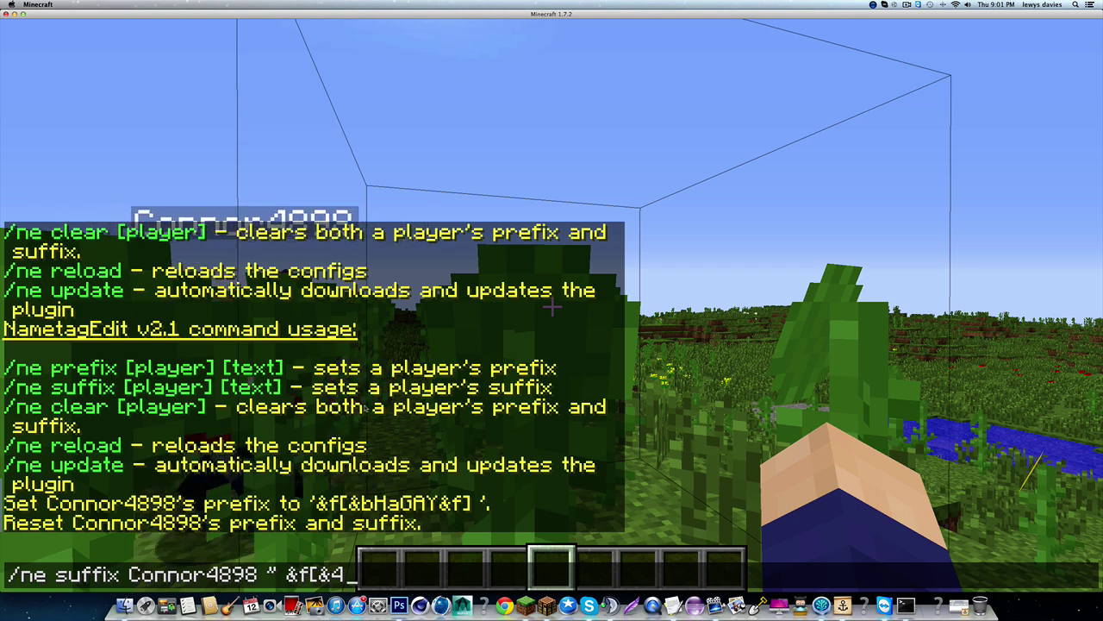
type("5mart&f")
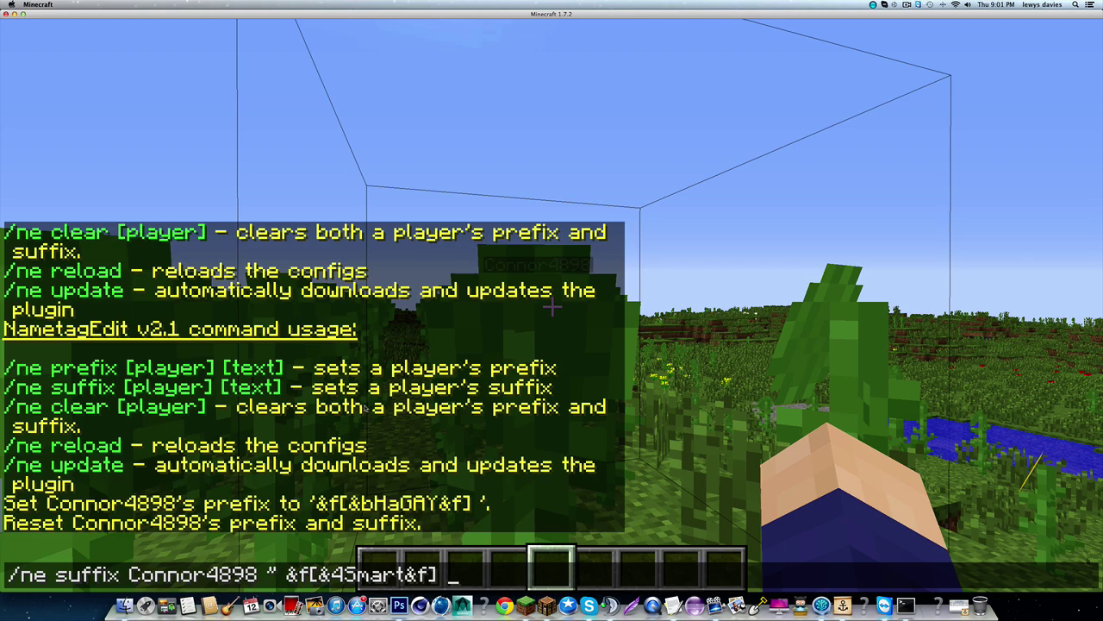
key("Return")
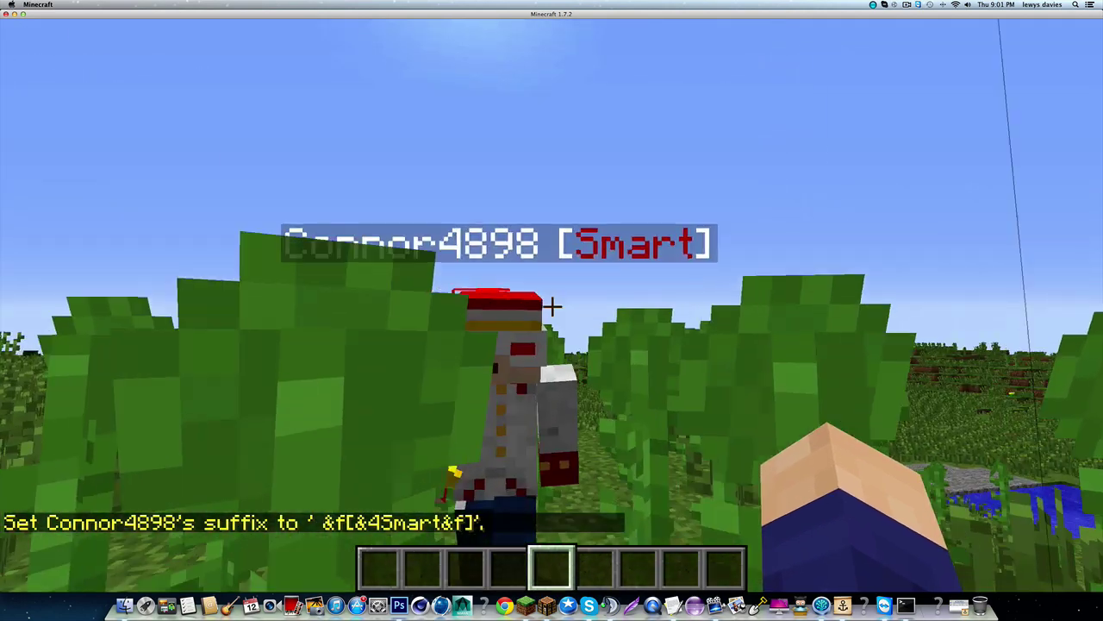
key("slash")
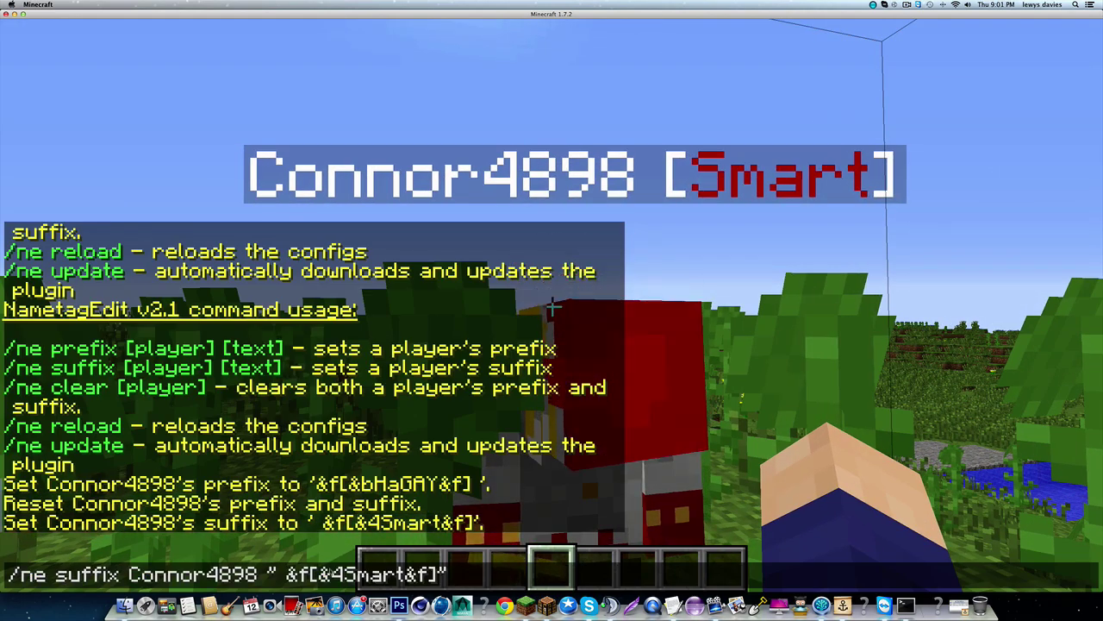
key("Escape")
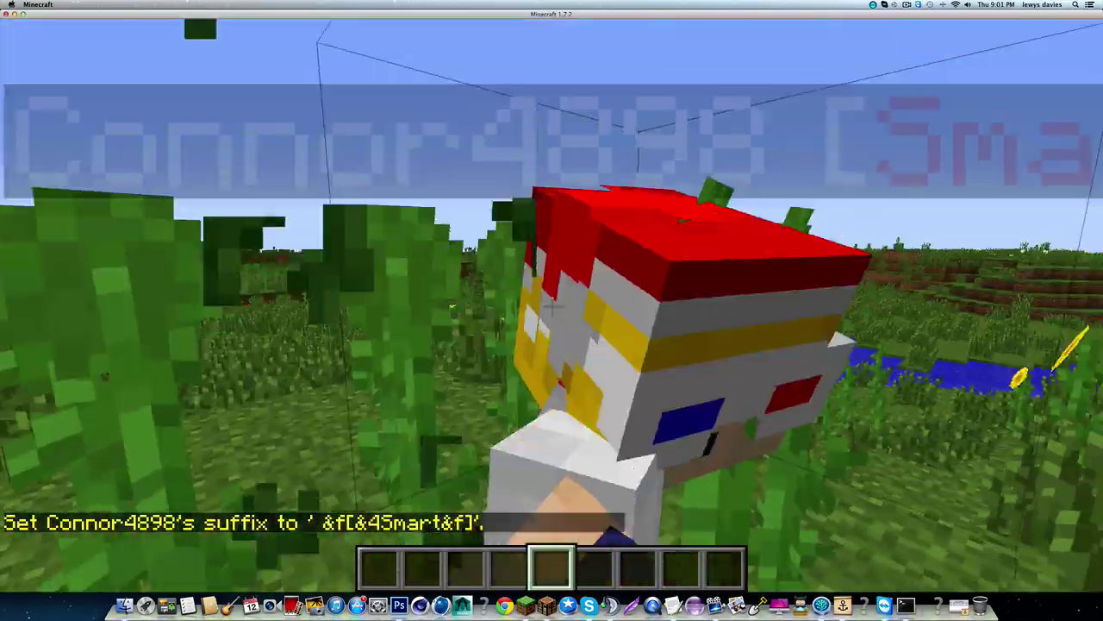
left_click(552, 307)
left_click(551, 307)
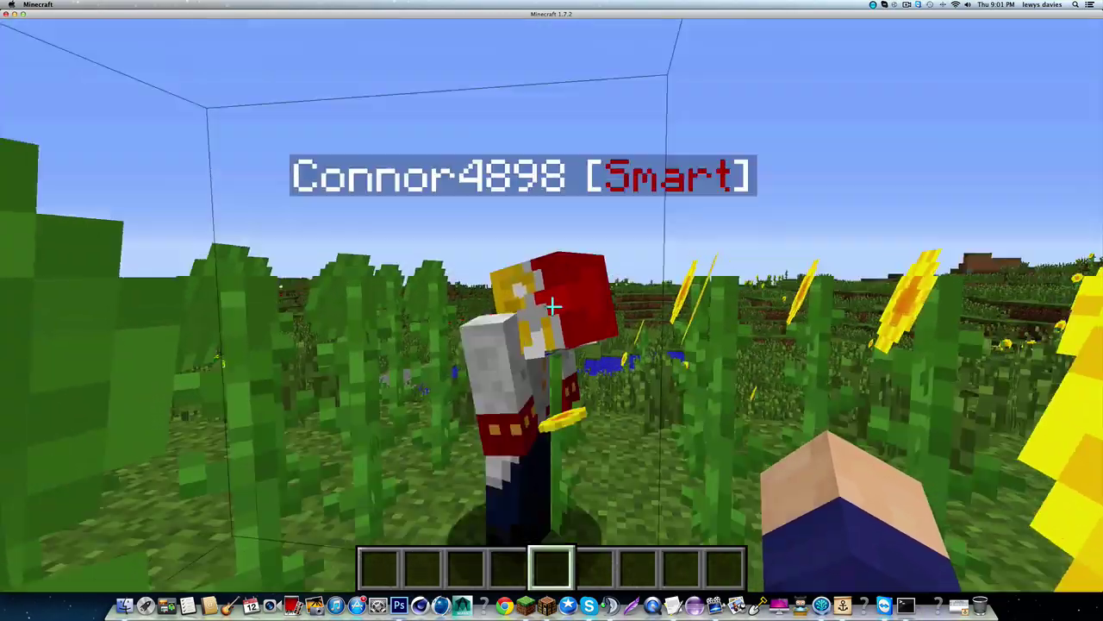
Step: Clear the other player's nametag suffix by running the /ne clear command on that player
type("clear co")
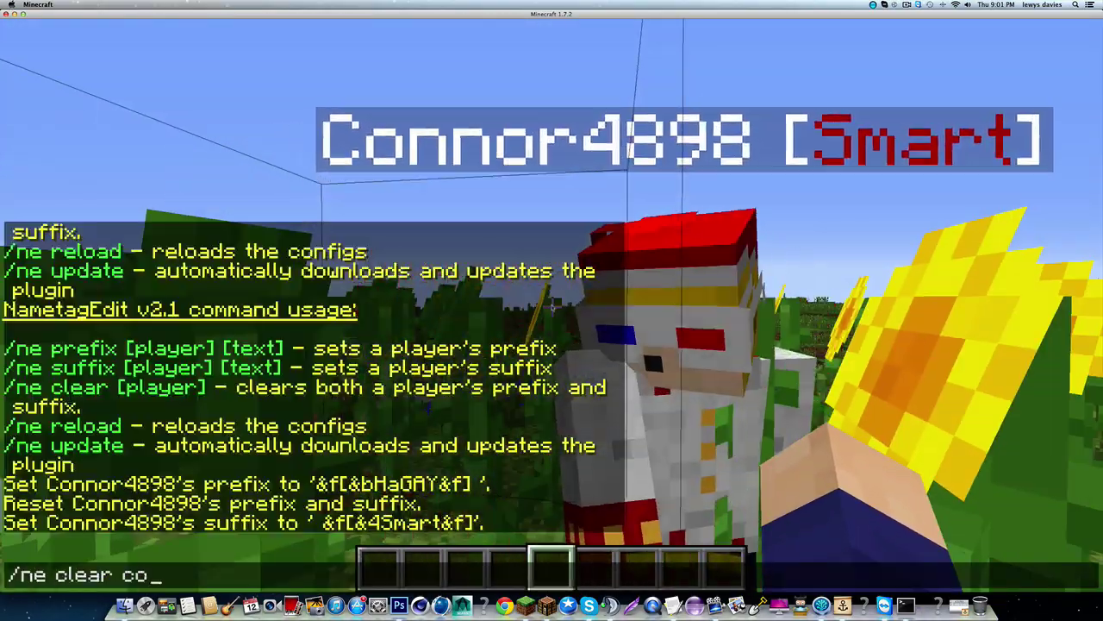
key("Tab")
key("Return")
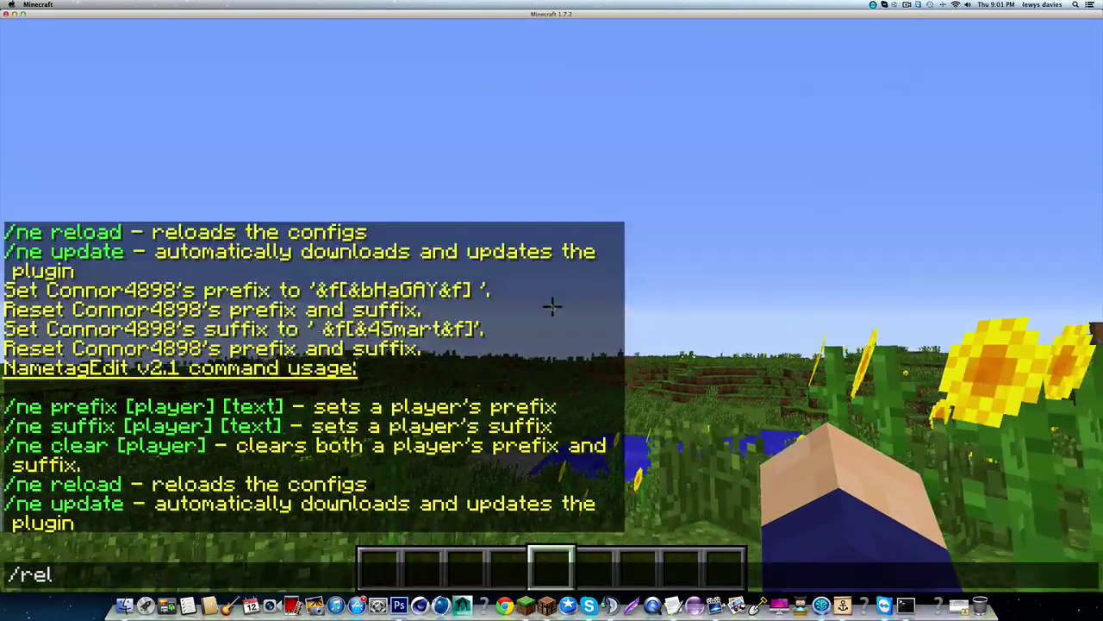
Step: Reload the NametagEdit configs with /ne reload and check the names in the online player list
type("/ne reload")
key("Return")
key("Tab")
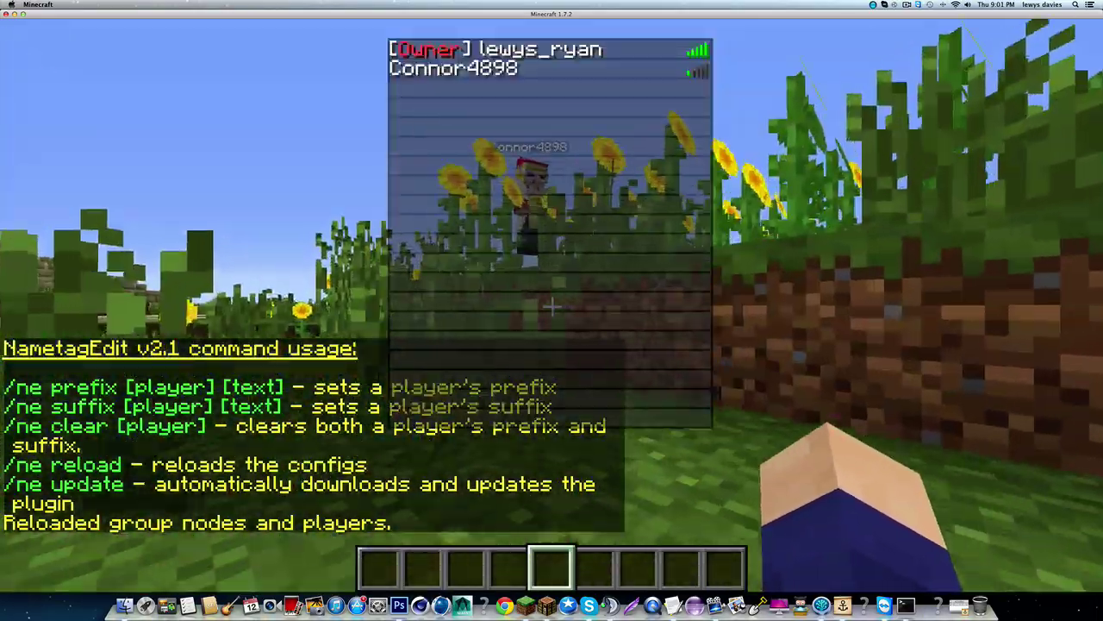
key("w")
key("space")
left_click(552, 307)
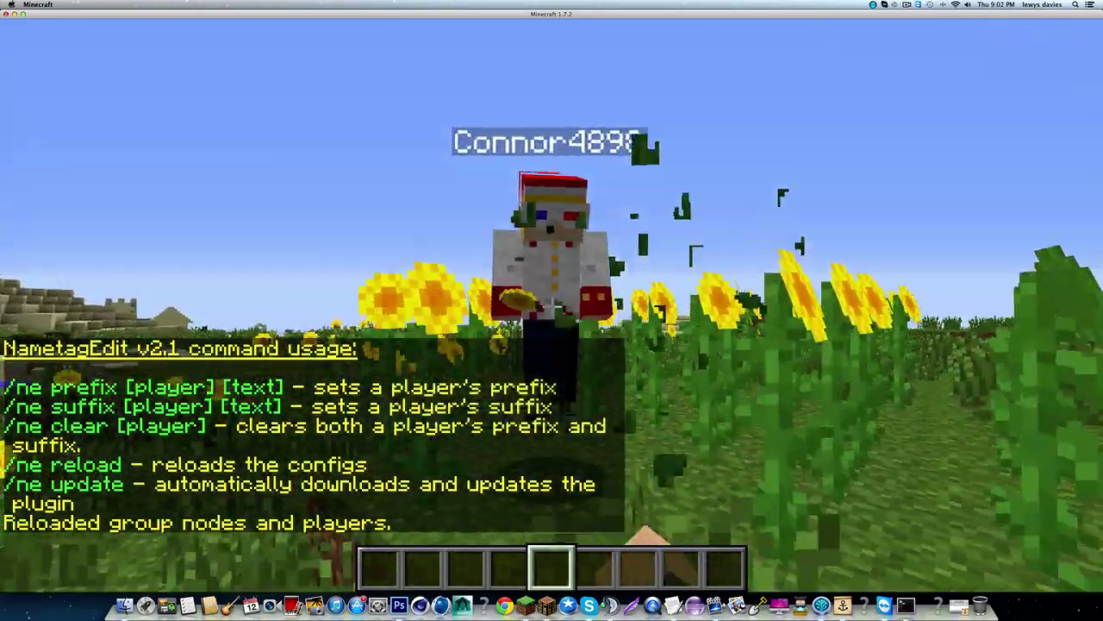
left_click(552, 307)
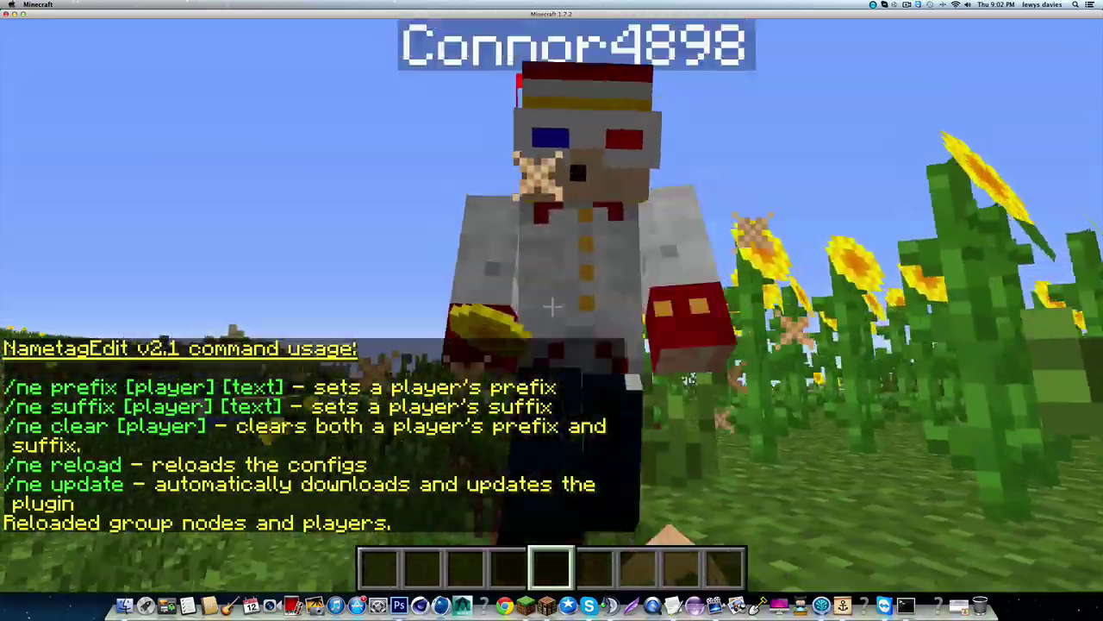
key("space")
key("space")
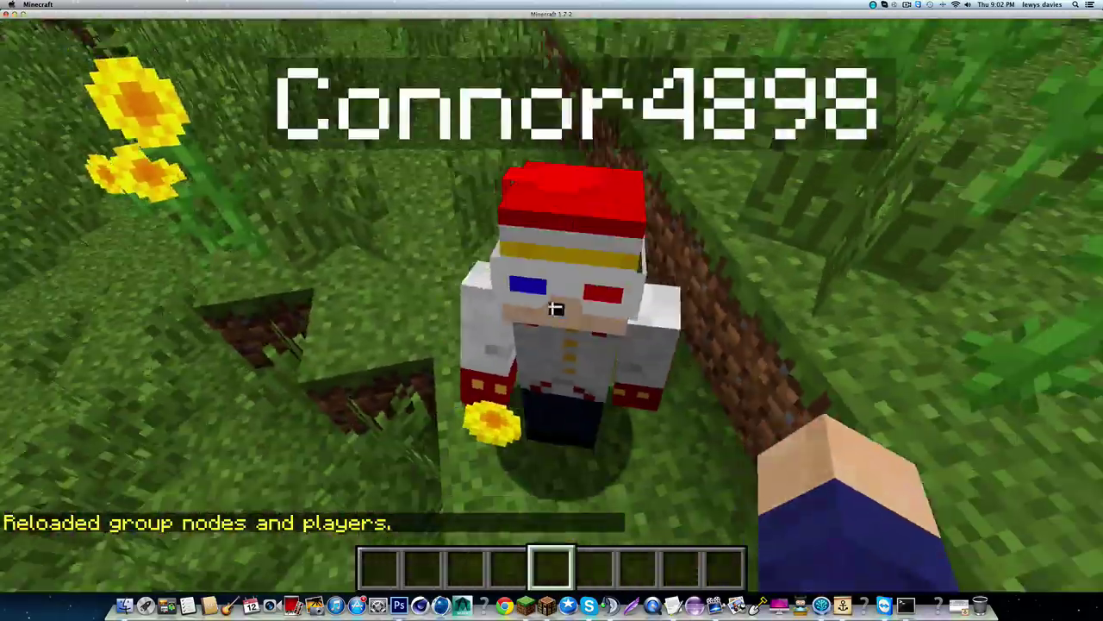
left_click(552, 307)
key("Tab")
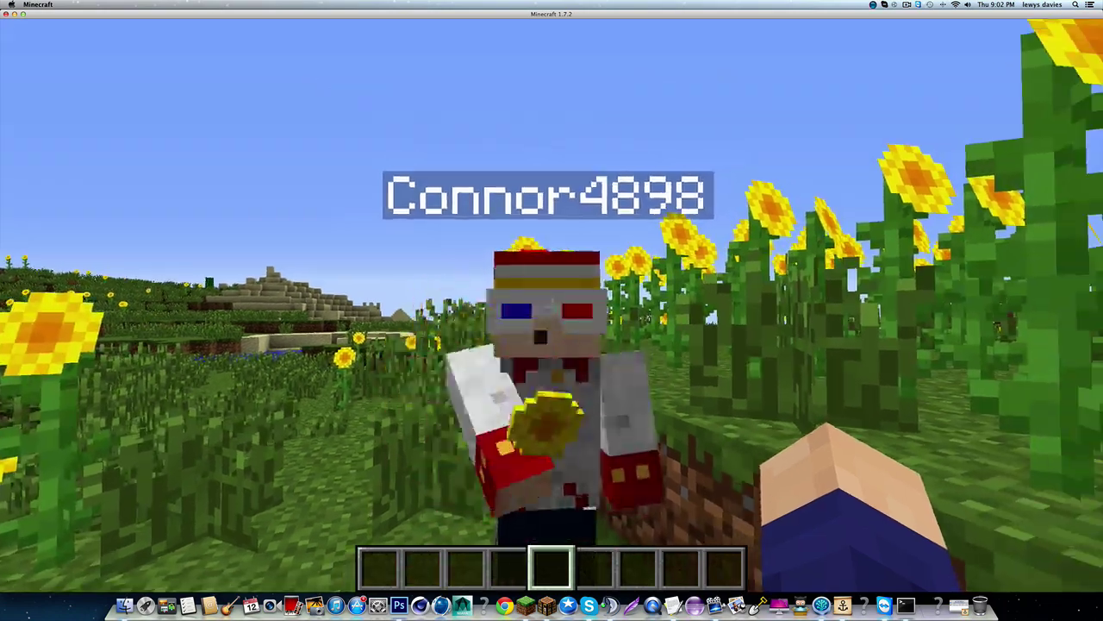
key("w")
key("space")
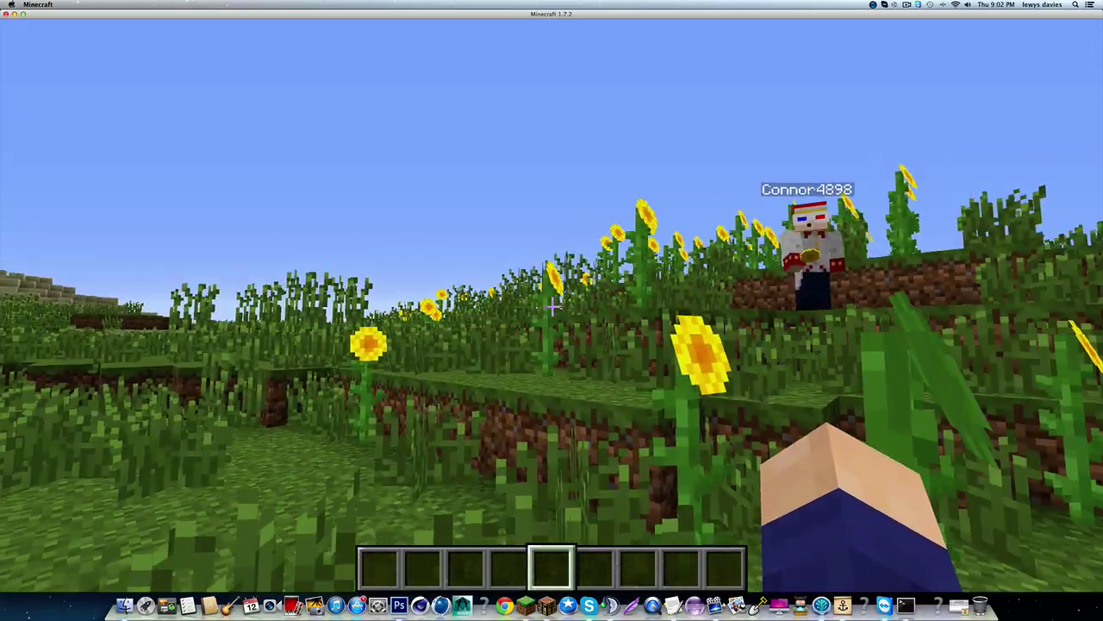
scroll(552, 304, "down", 5)
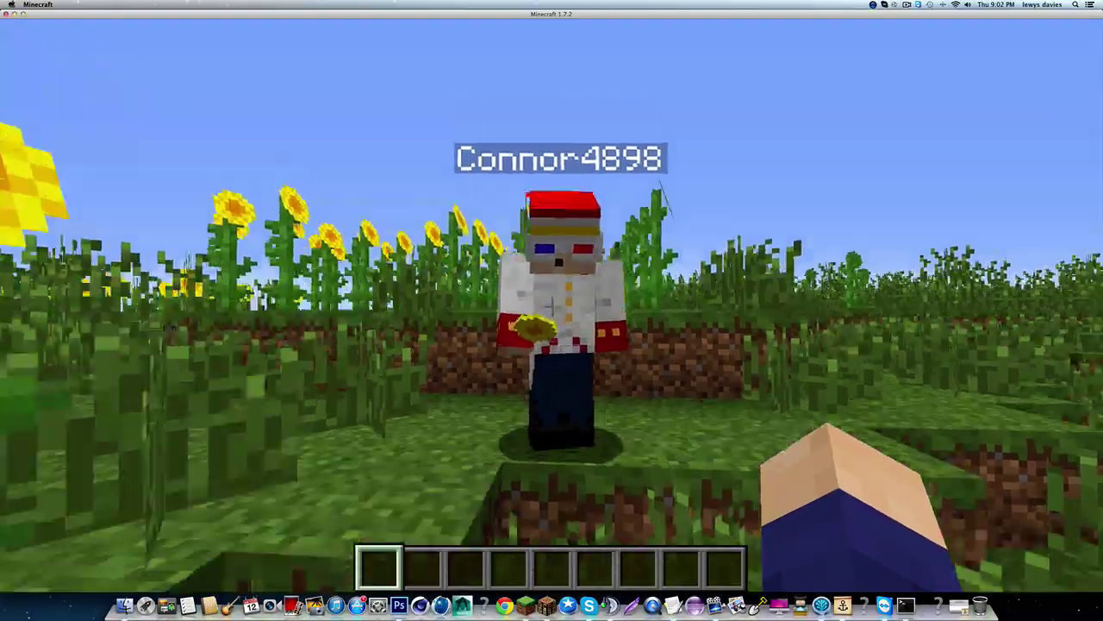
middle_click(551, 306)
key("q")
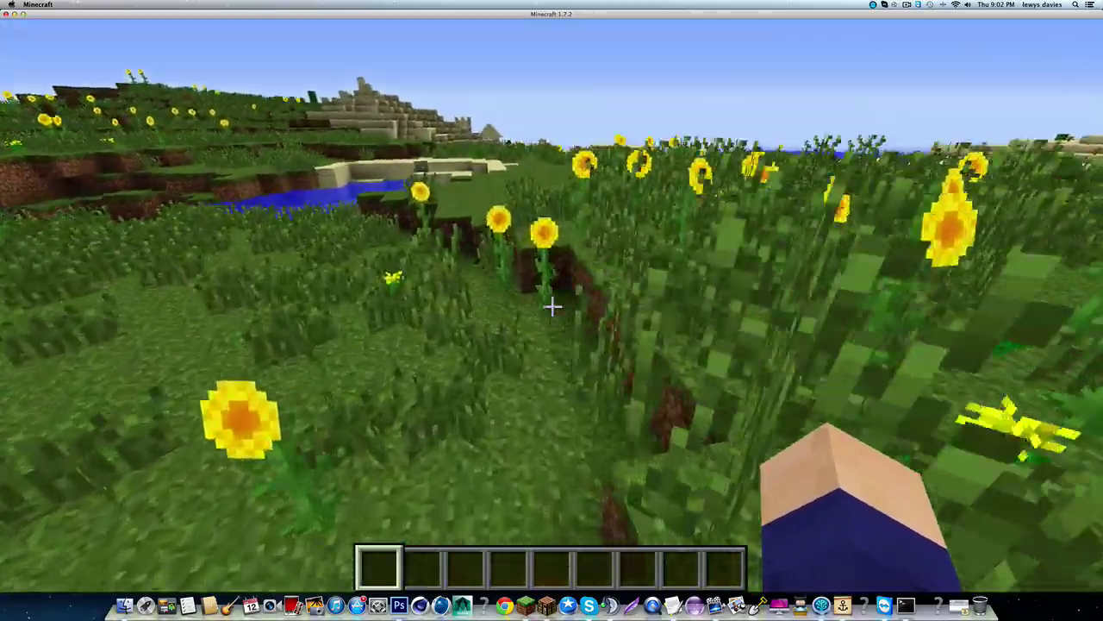
key("w")
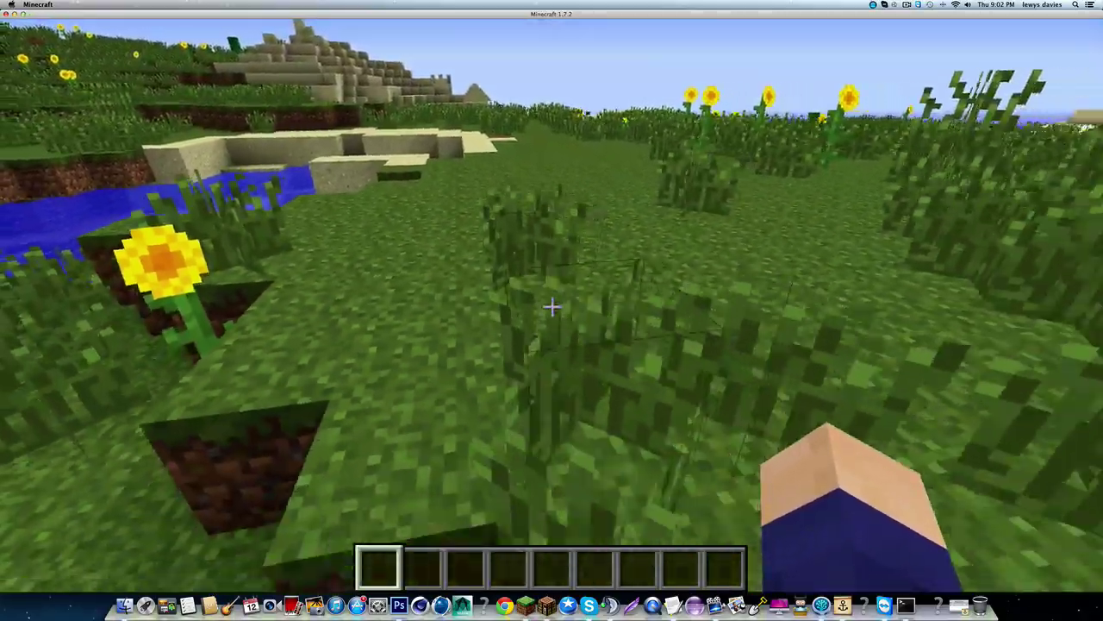
Step: List the plugins installed on the server with the /pl command
type("/pl")
key("Return")
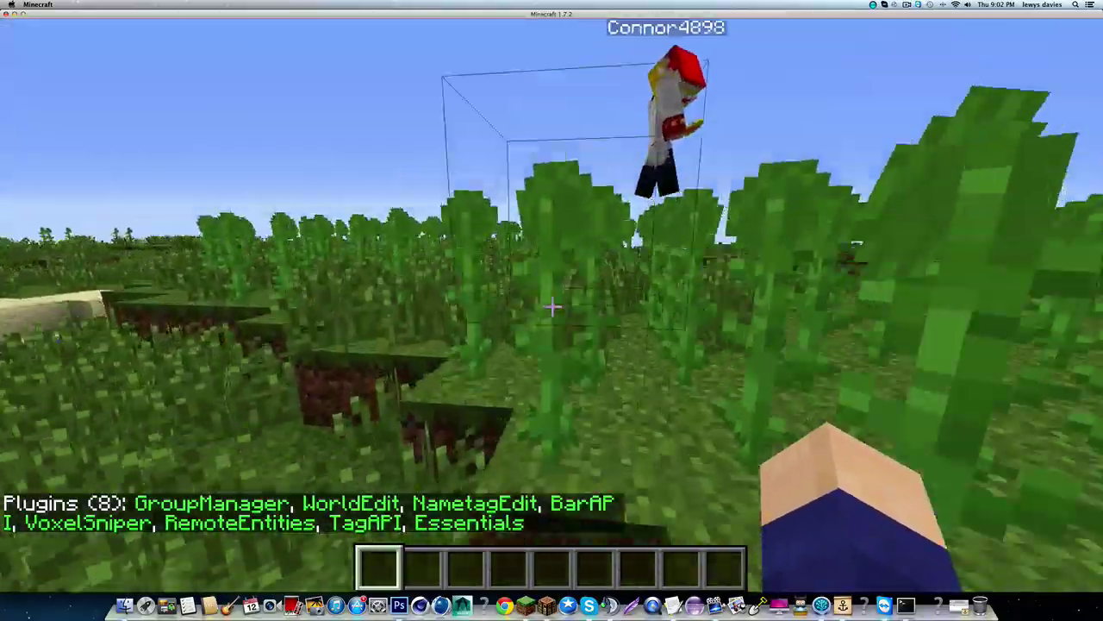
key("w")
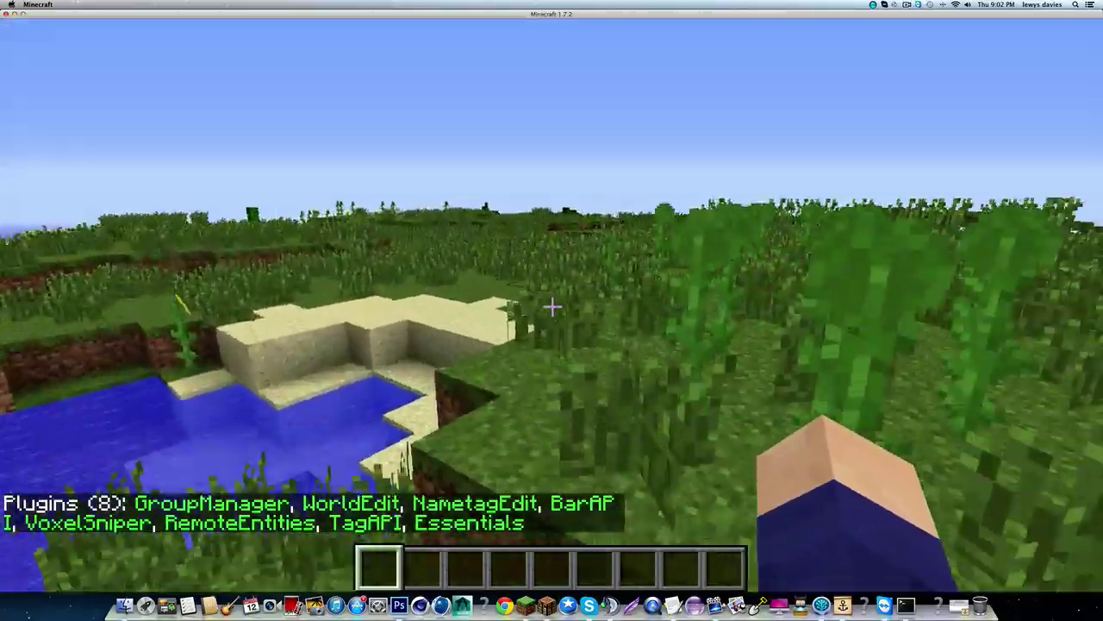
key("w")
key("space")
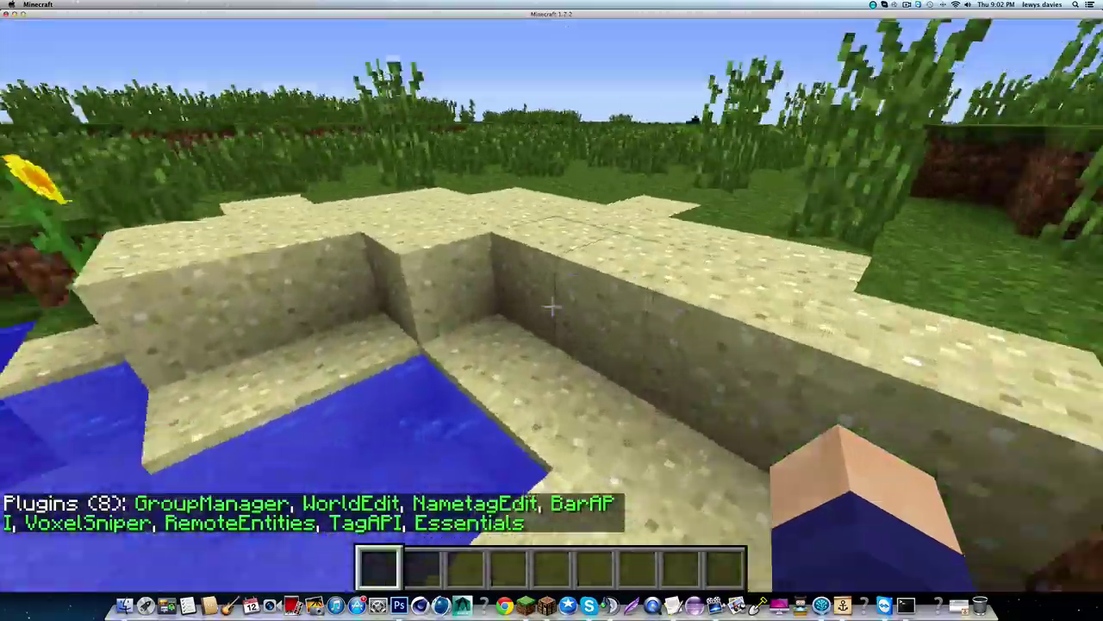
key("w")
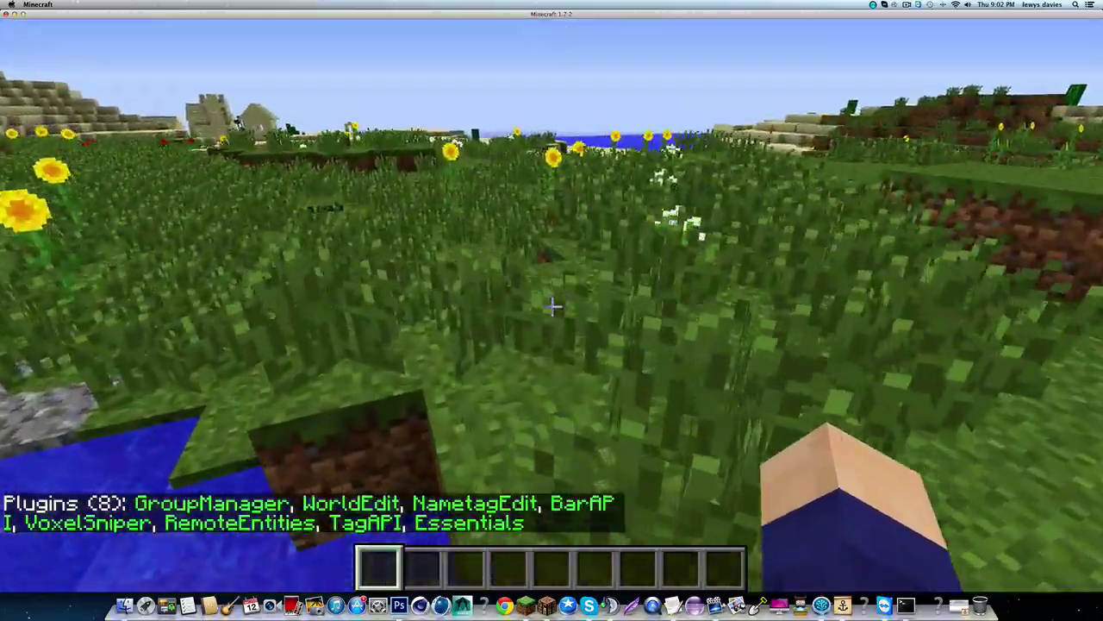
key("w")
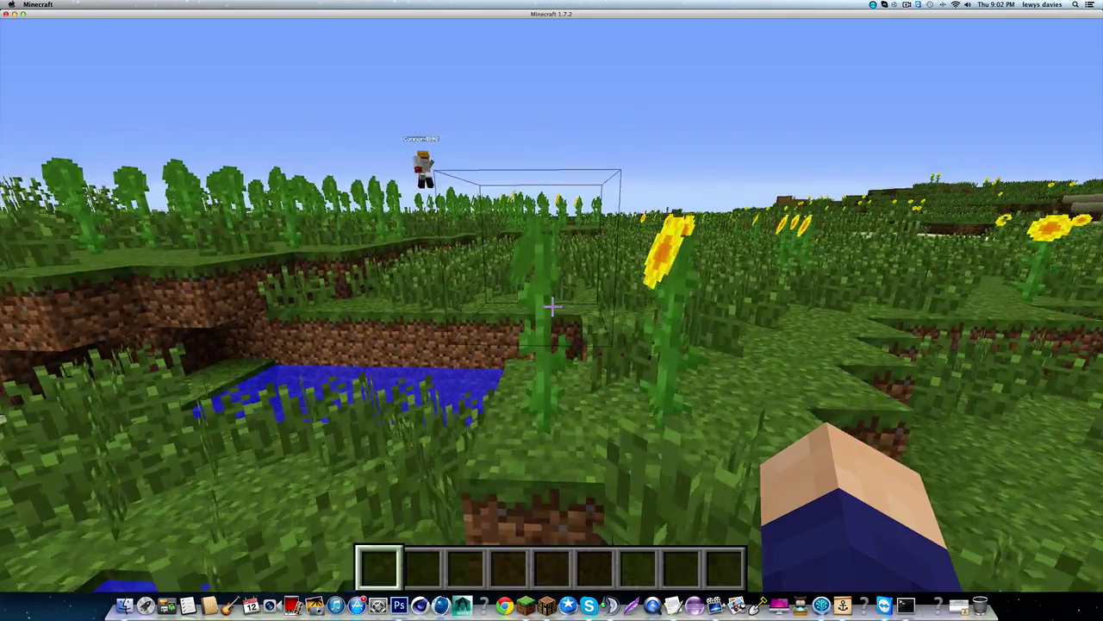
Step: Pause the game, switch to Finder, and open the NametagEdit folder inside the server's plugins folder, moving its icon up and away from GroupManager
key("Escape")
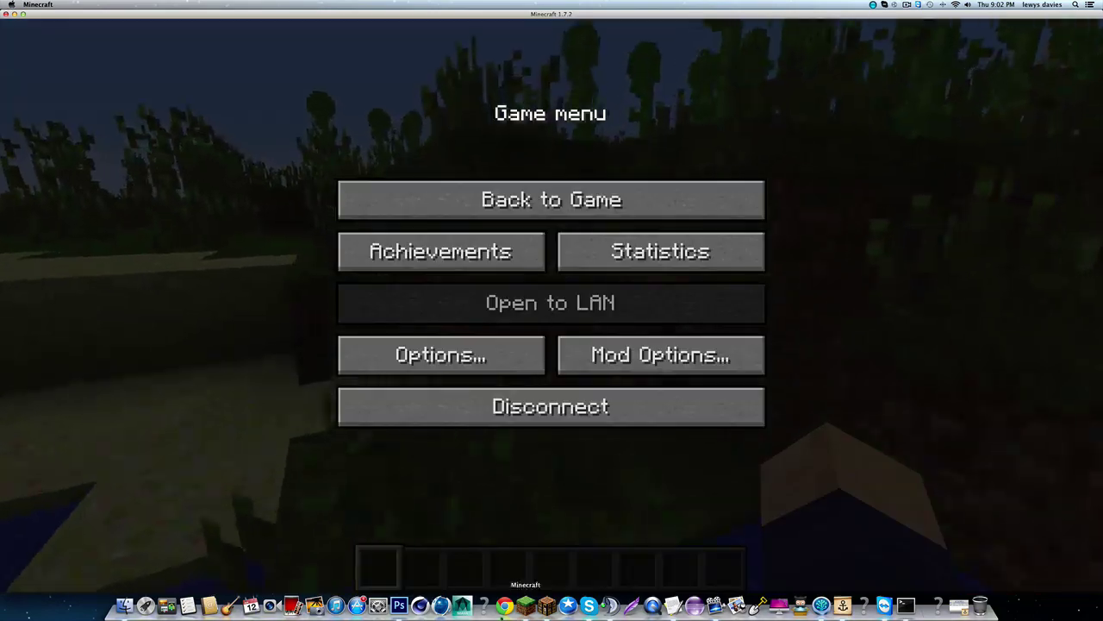
left_click(125, 606)
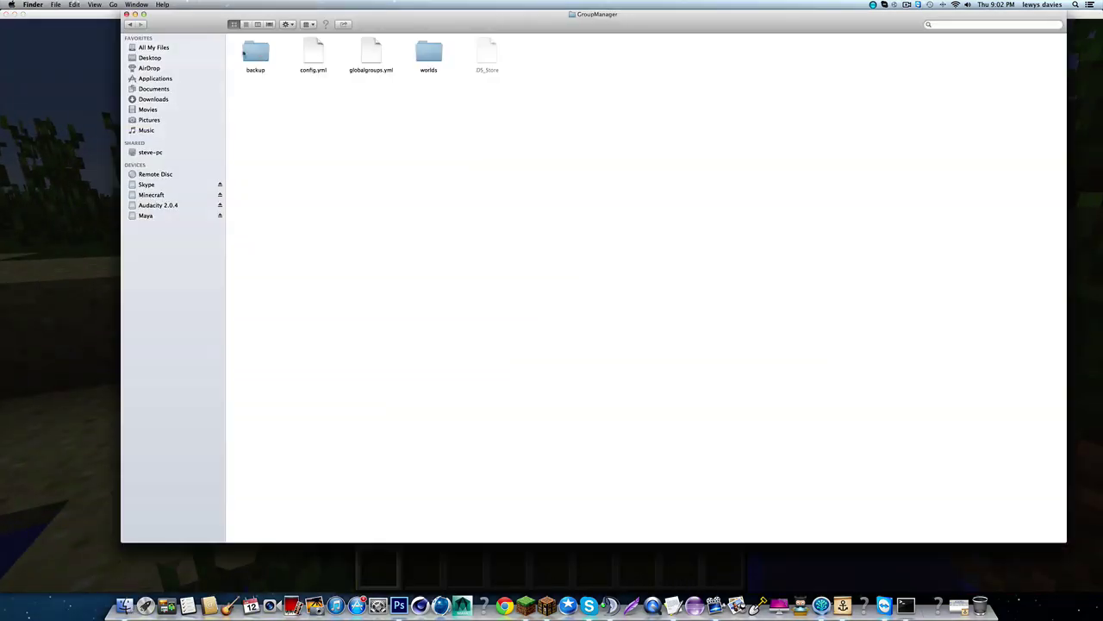
left_click(130, 24)
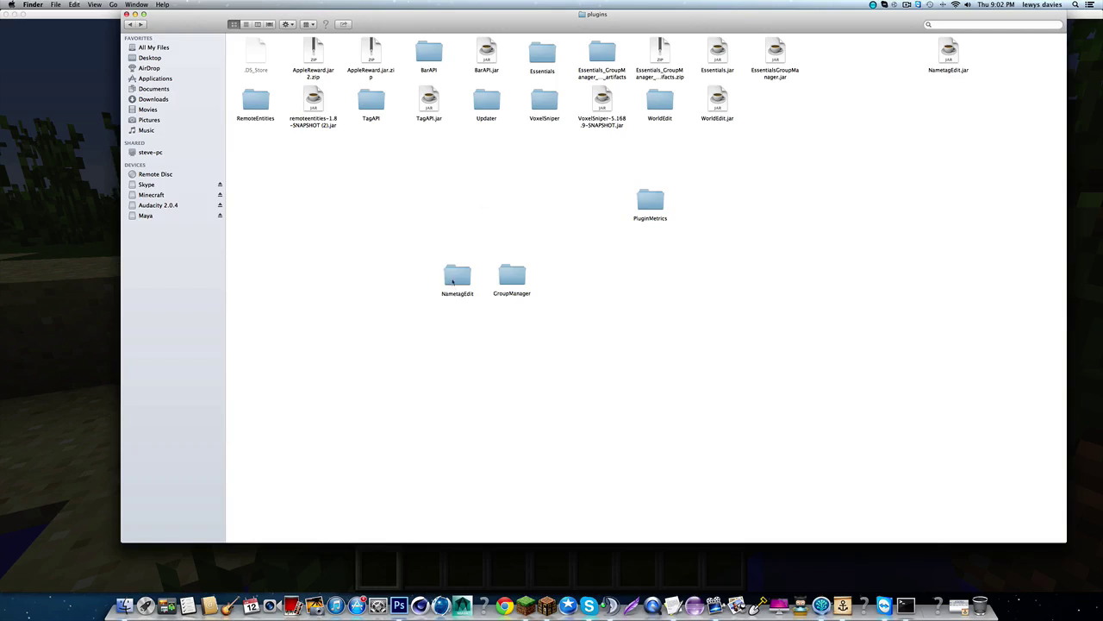
left_click_drag(453, 281, 397, 207)
double_click(396, 207)
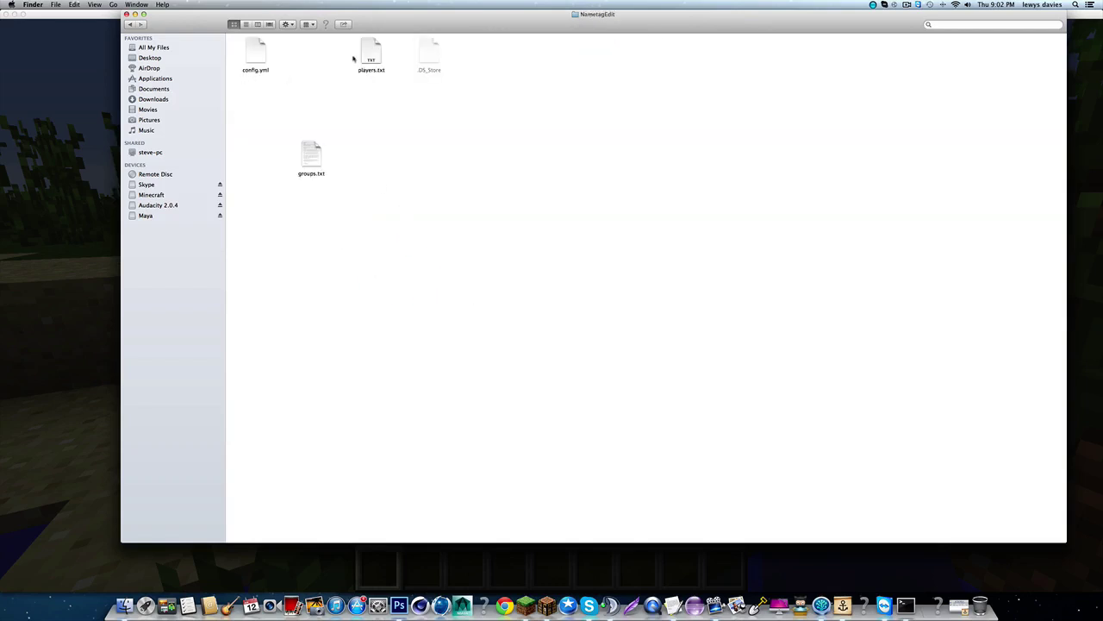
Step: Open groups.txt from the NametagEdit folder and delete all group entries below the nametag.group.admin line
double_click(317, 162)
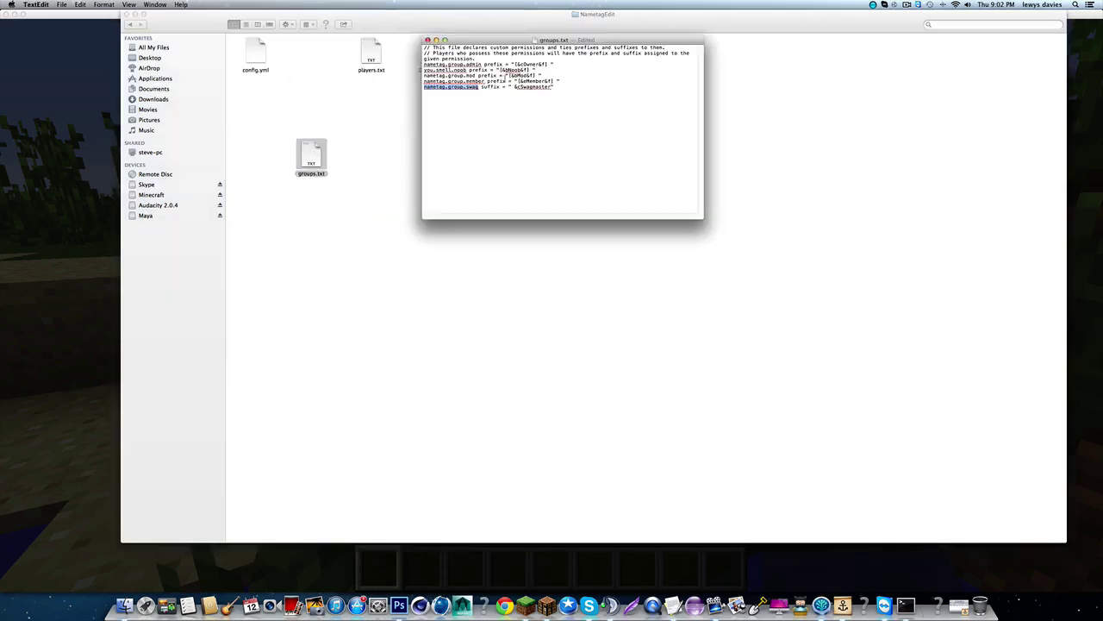
left_click_drag(554, 87, 405, 62)
left_click_drag(666, 114, 408, 72)
key("BackSpace")
Step: Change the remaining entry to name.tag.noob prefix = "[&bNoob&f] ", then save and close groups.txt
triple_click(431, 66)
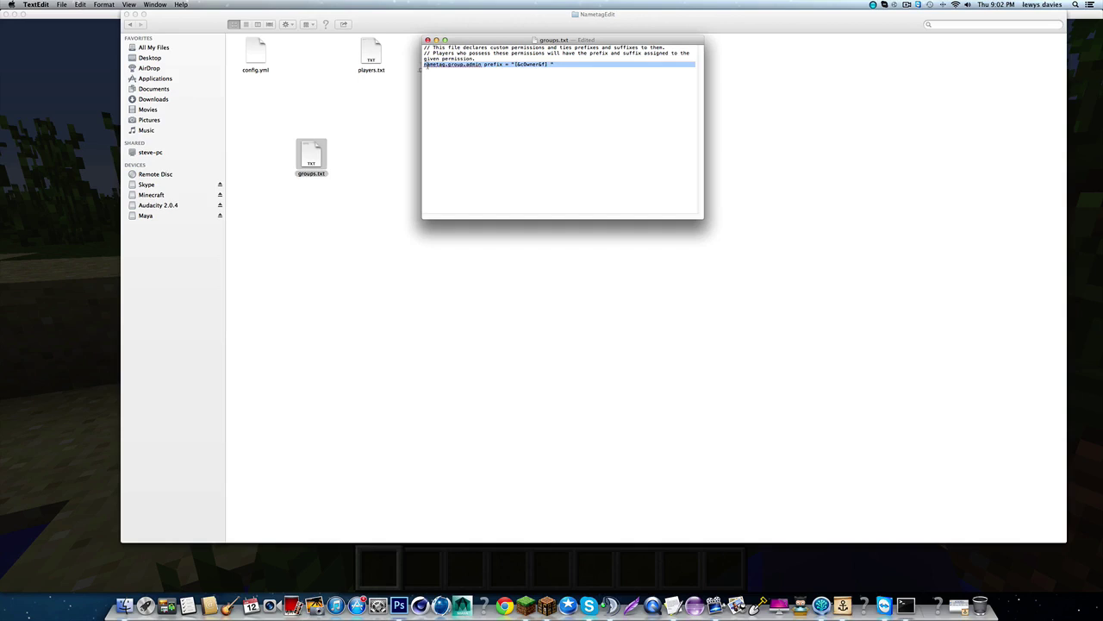
key("super+x")
key("super+v")
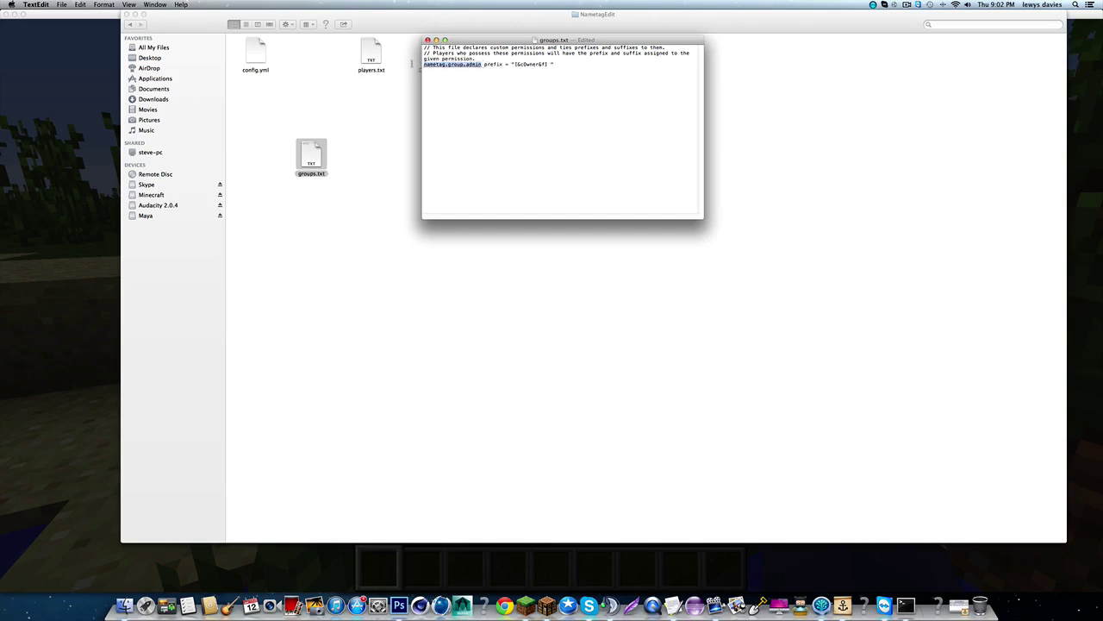
key("BackSpace")
key("super+s")
left_click(429, 41)
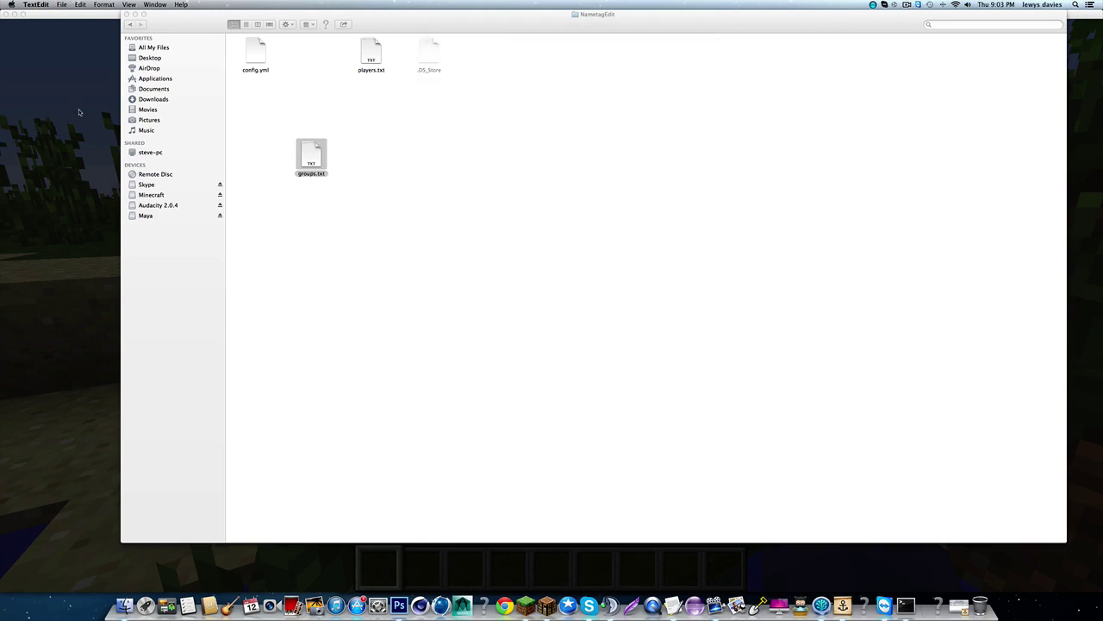
Step: Return to Minecraft and add the name.tag.noob permission to the builder group with the /mangaddp command
left_click(21, 139)
key("Escape")
key("slash")
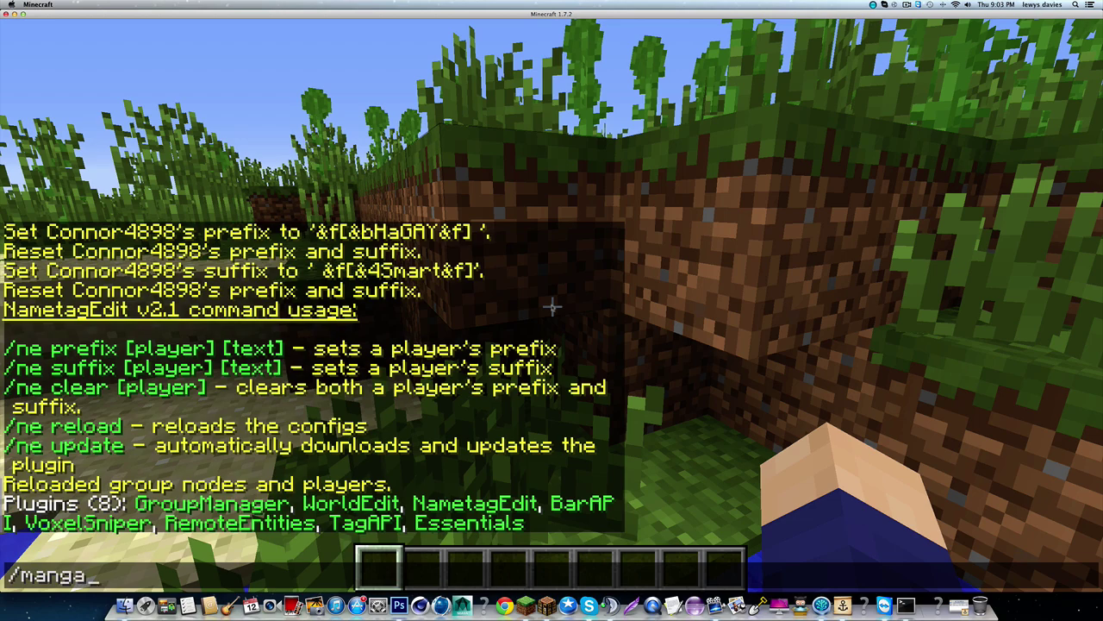
type("mangaddp")
key("Return")
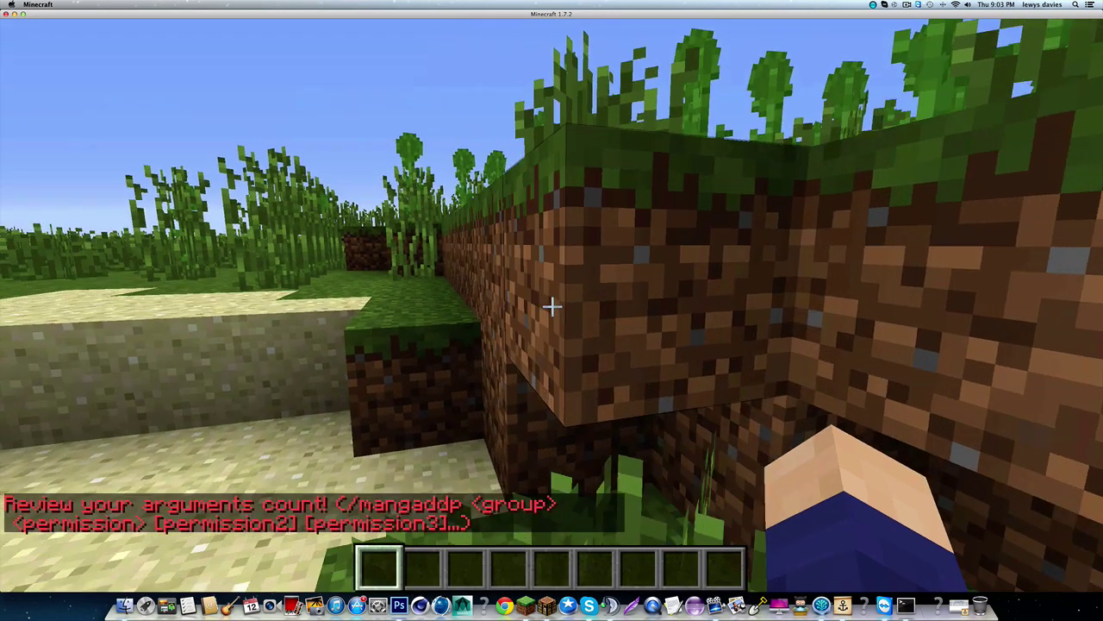
key("slash")
key("Up")
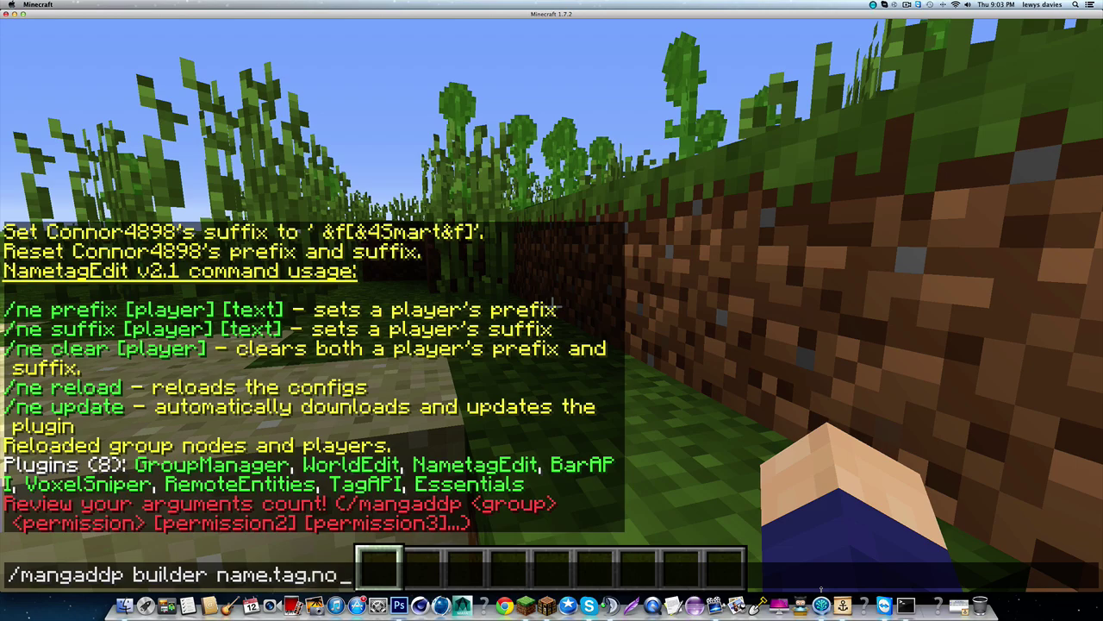
type("ob")
key("Return")
Step: Move the other player into the builder group with the /manuadd command
type("/m")
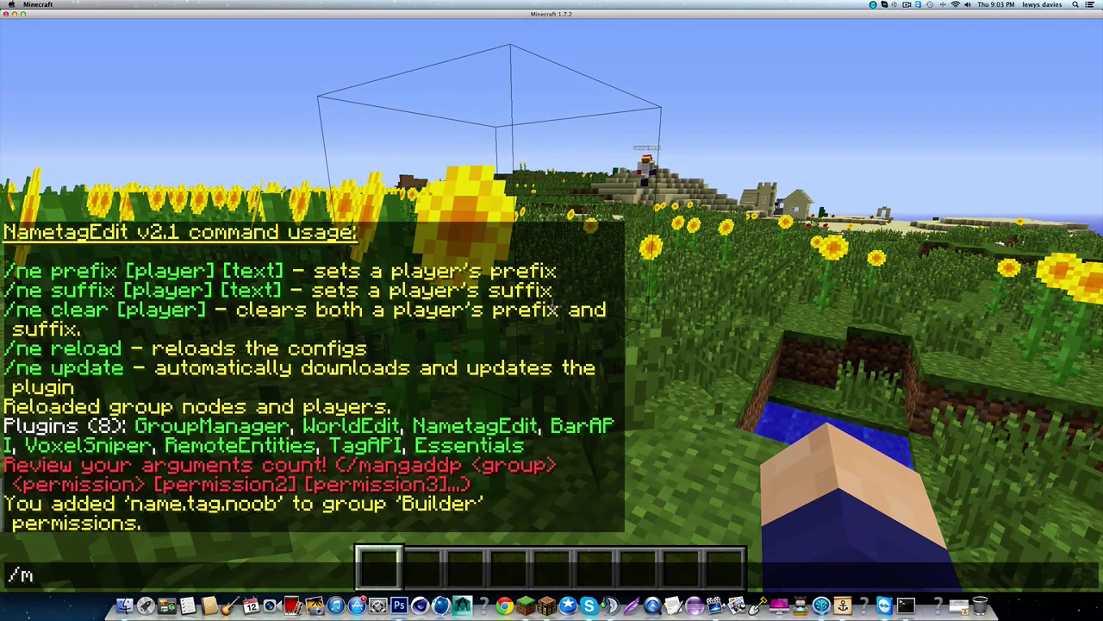
type("anuadd")
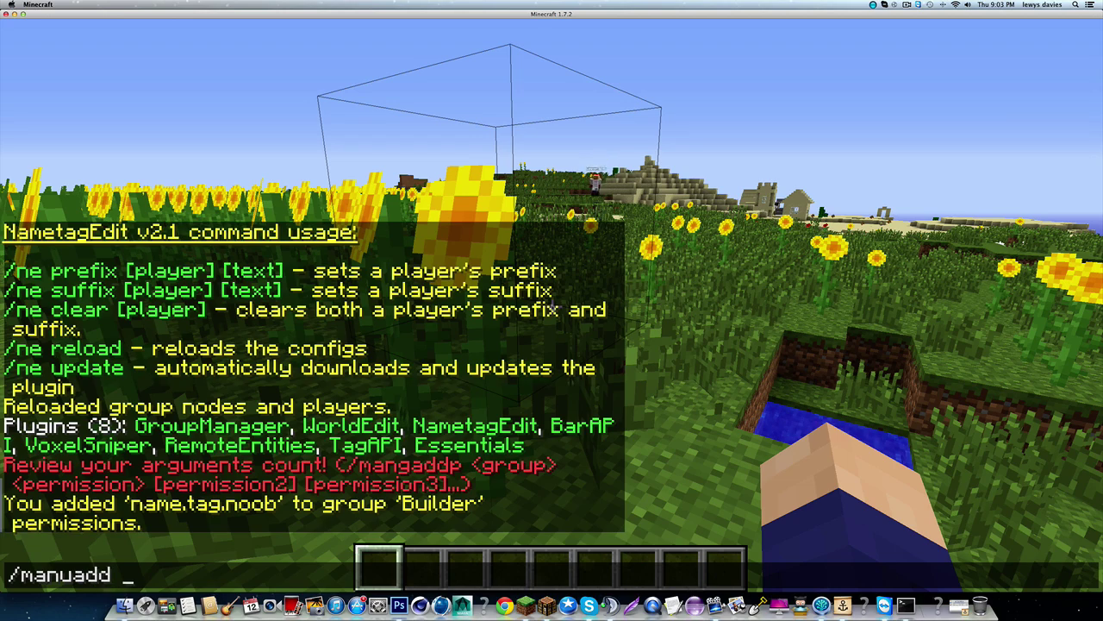
type(" co")
key("Tab")
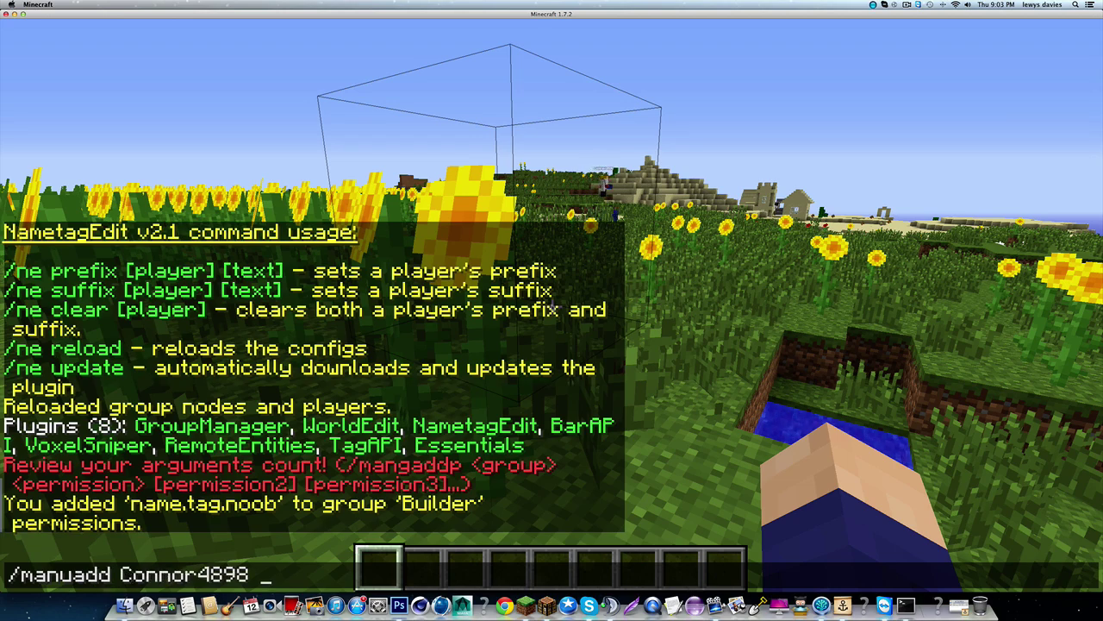
type("builder")
key("Return")
Step: Run /ne reload and check the nametag above the other player and the names in the online player list
type("/ne")
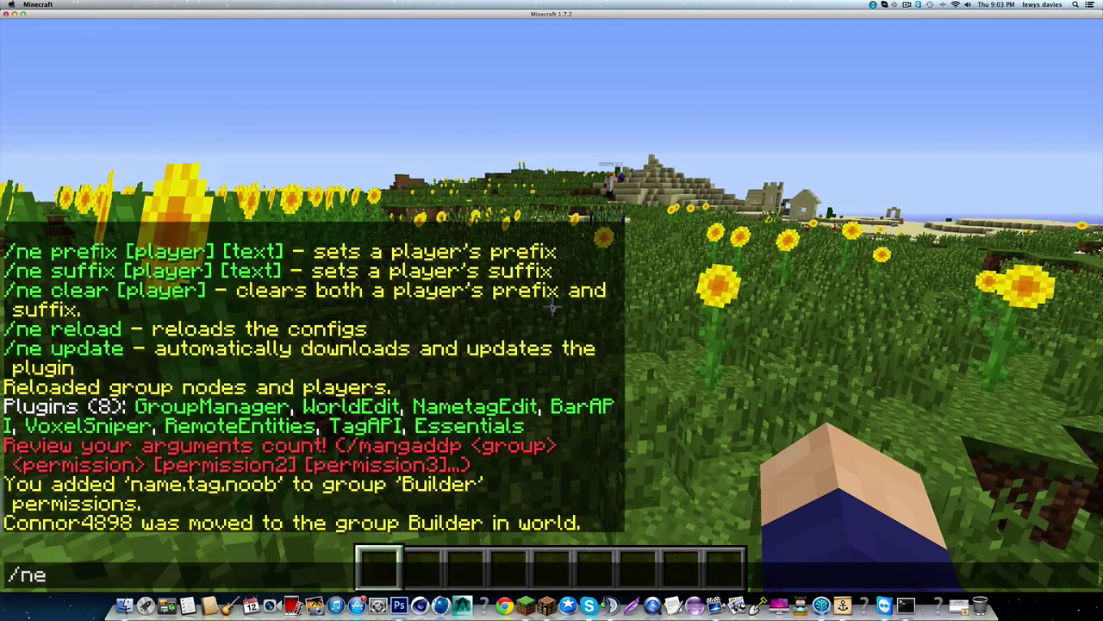
type(" reload")
key("Return")
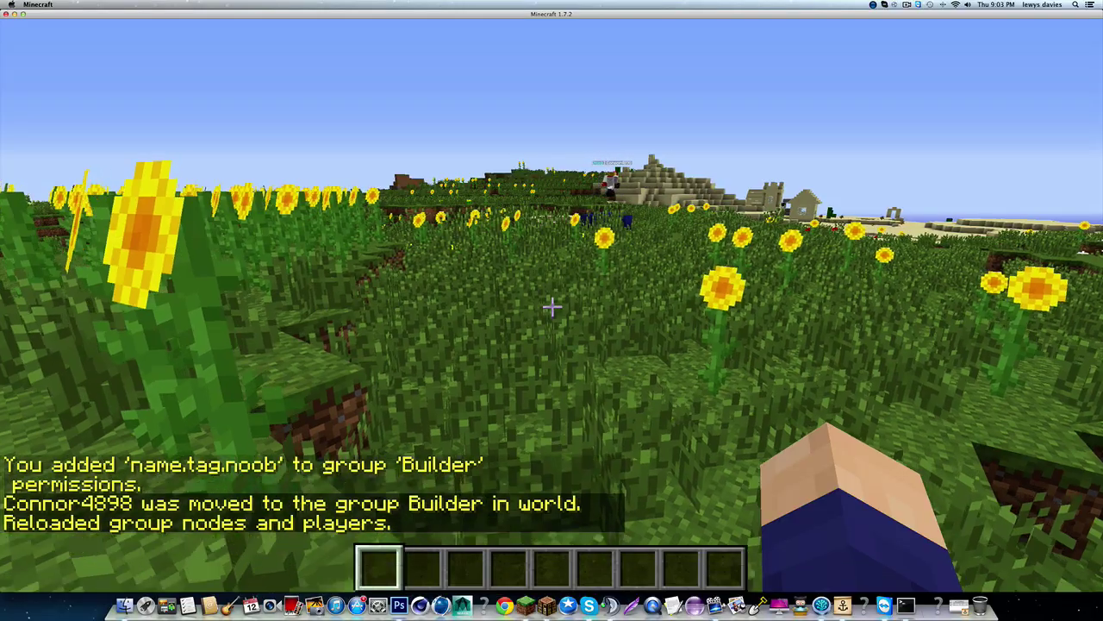
key("ctrl")
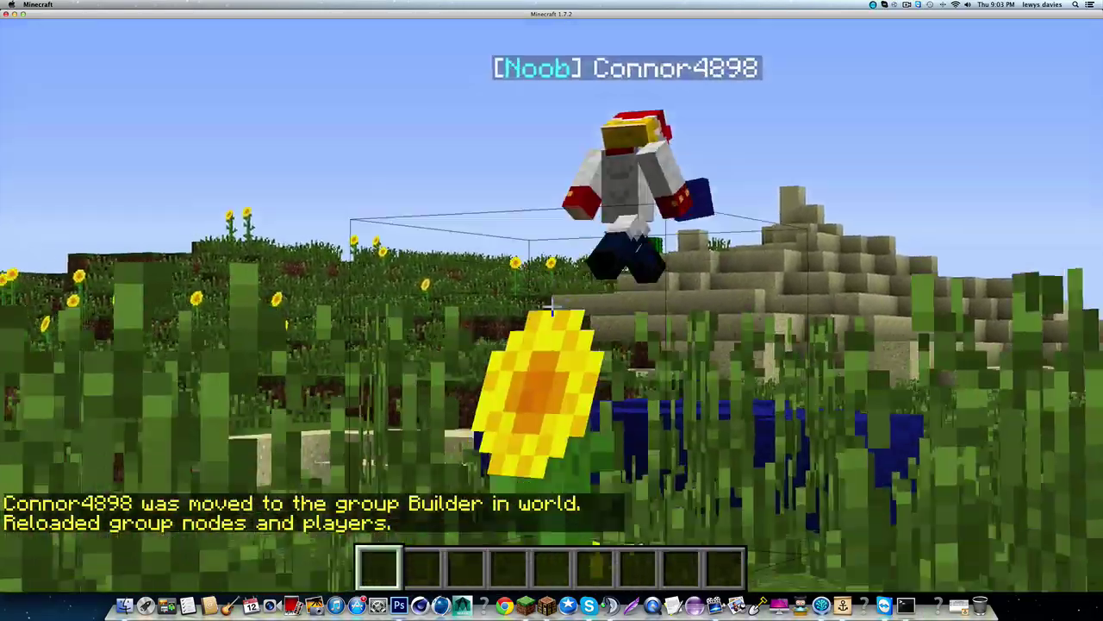
key("w")
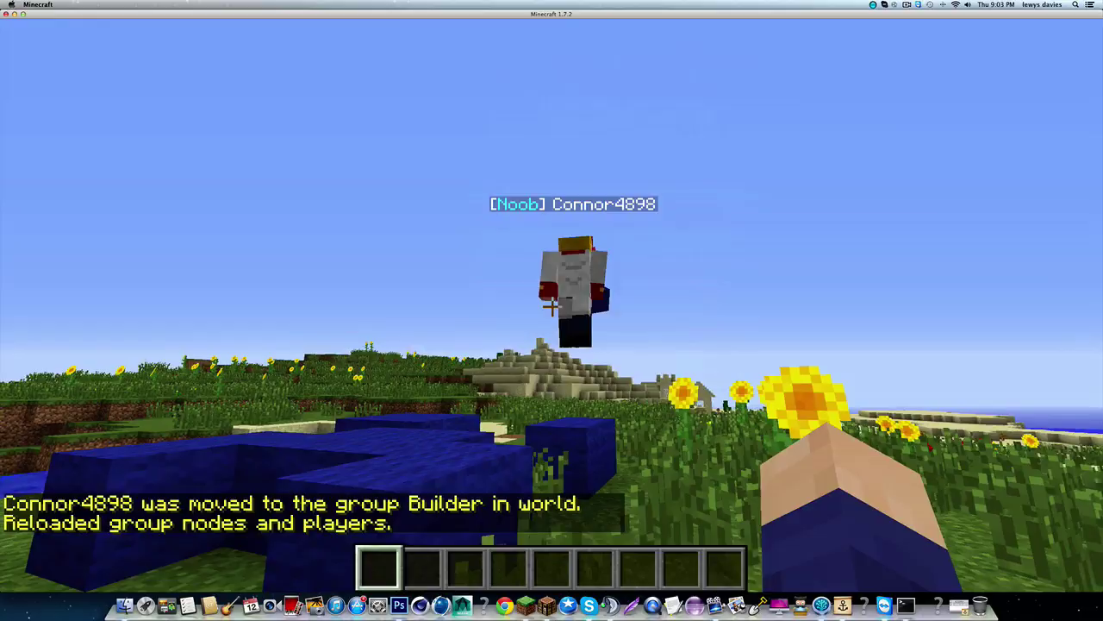
key("Tab")
key("Tab")
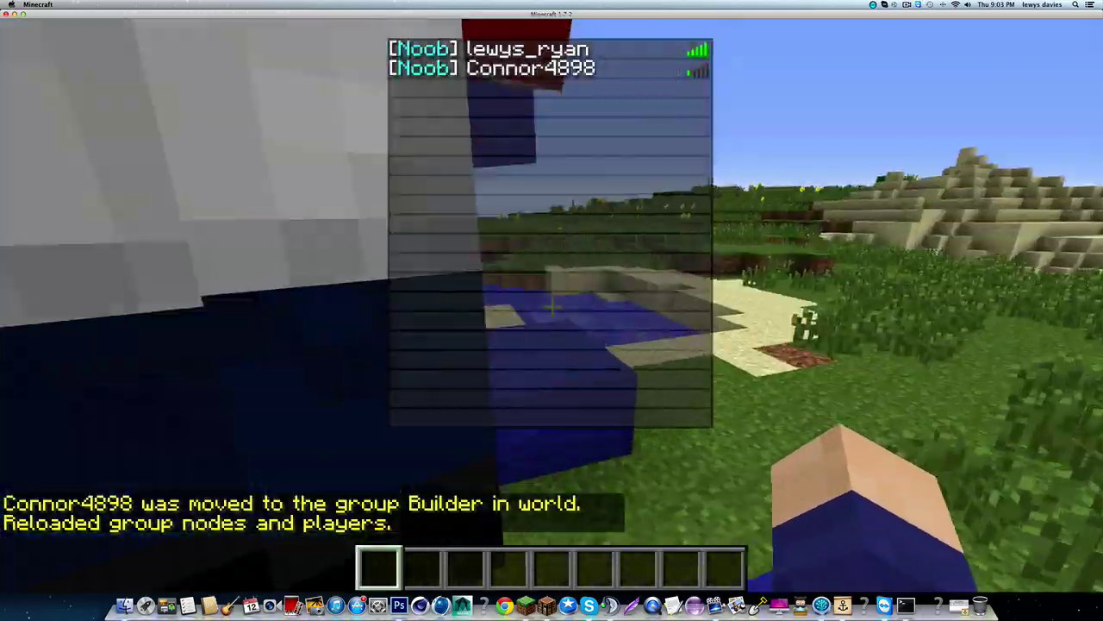
key("w")
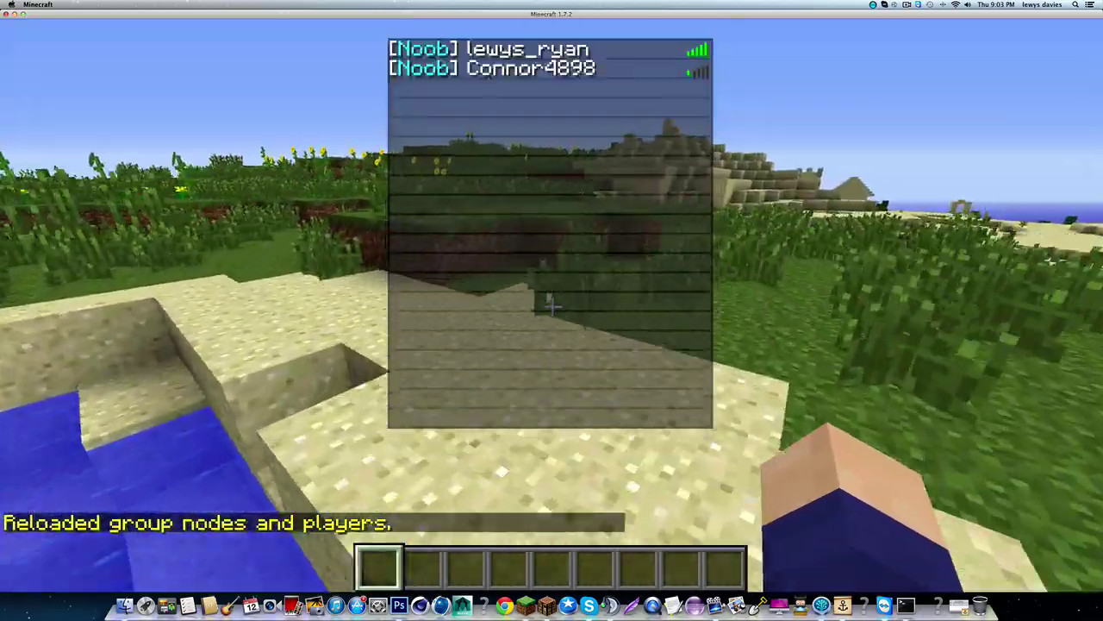
Step: Pause the game, switch to Finder, and reopen groups.txt from the NametagEdit folder
key("Escape")
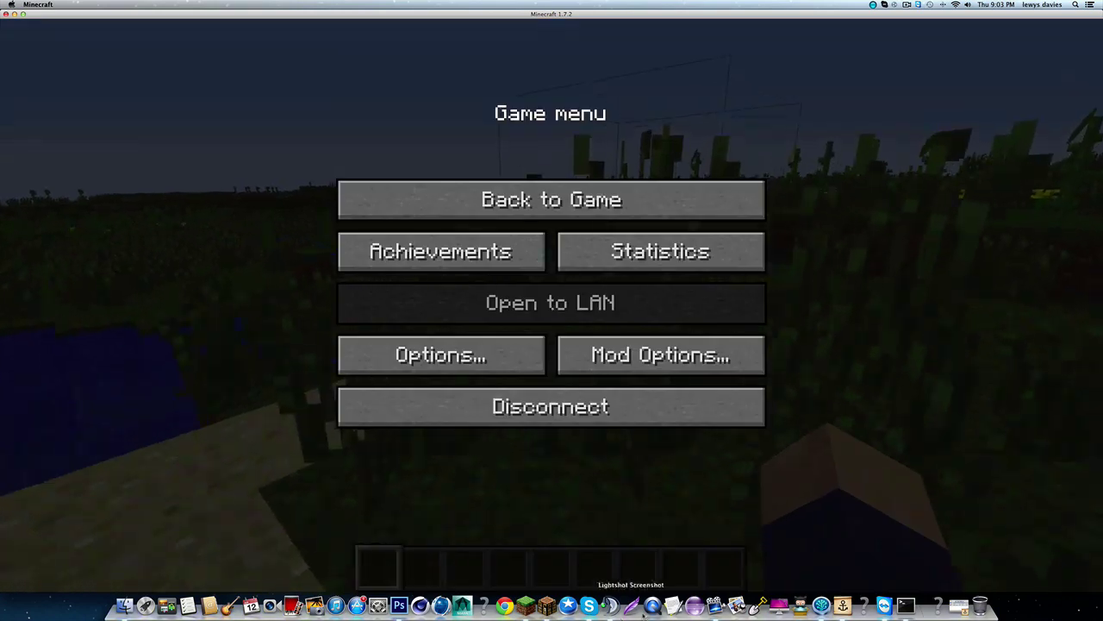
left_click(674, 606)
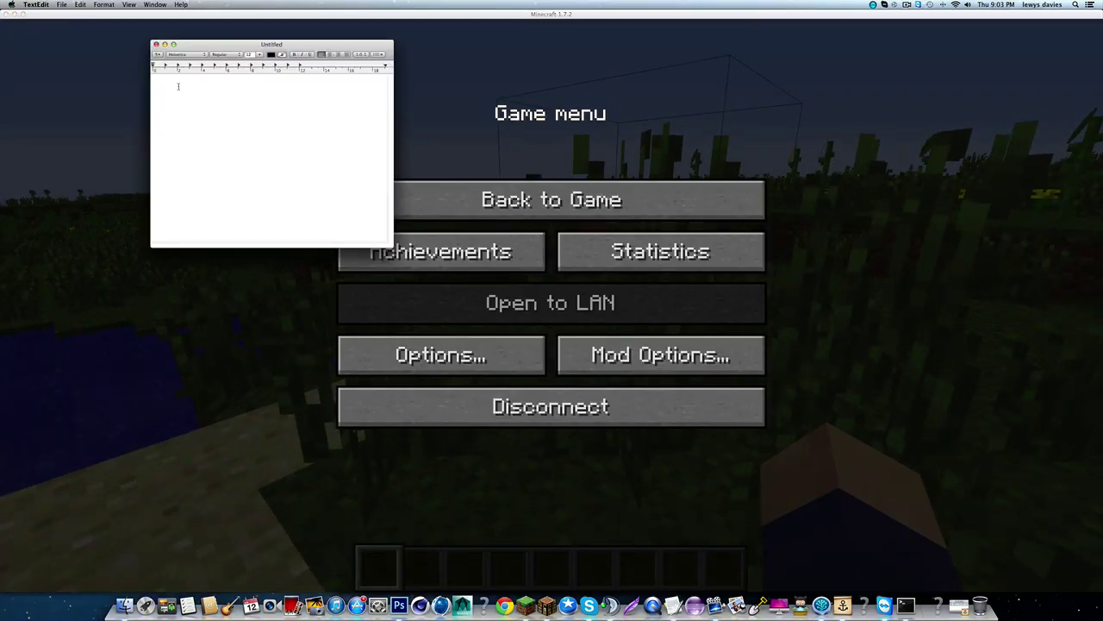
left_click(156, 44)
left_click(125, 606)
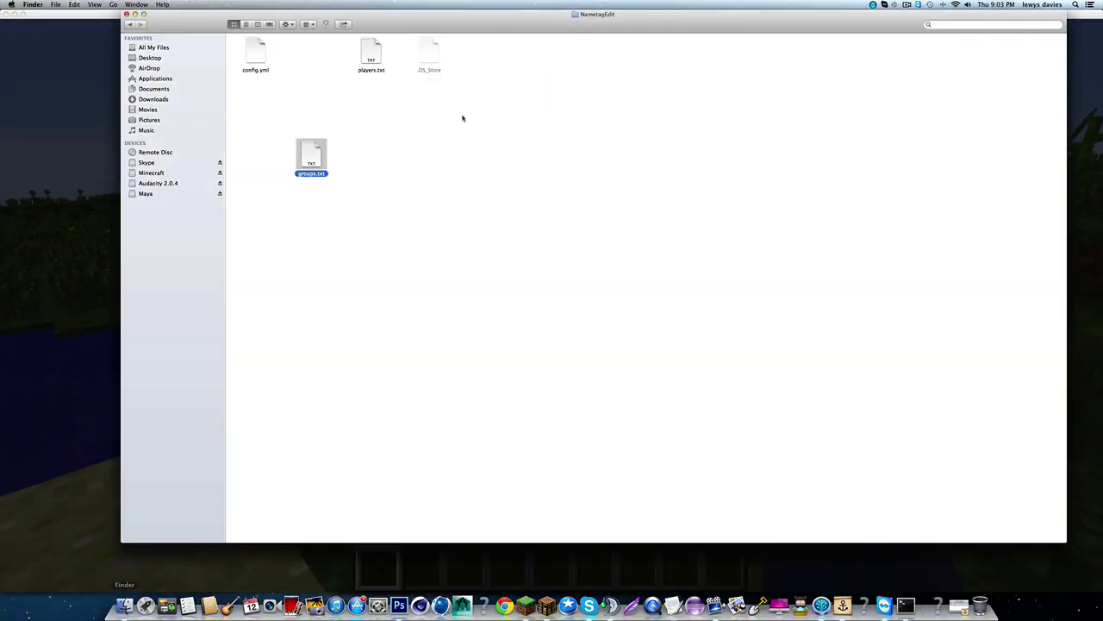
double_click(314, 156)
Step: Add the line name.tag.owner prefix = "[&4Owner&f] " above the name.tag.noob entry and close groups.txt
left_click_drag(260, 68, 152, 68)
left_click(152, 68)
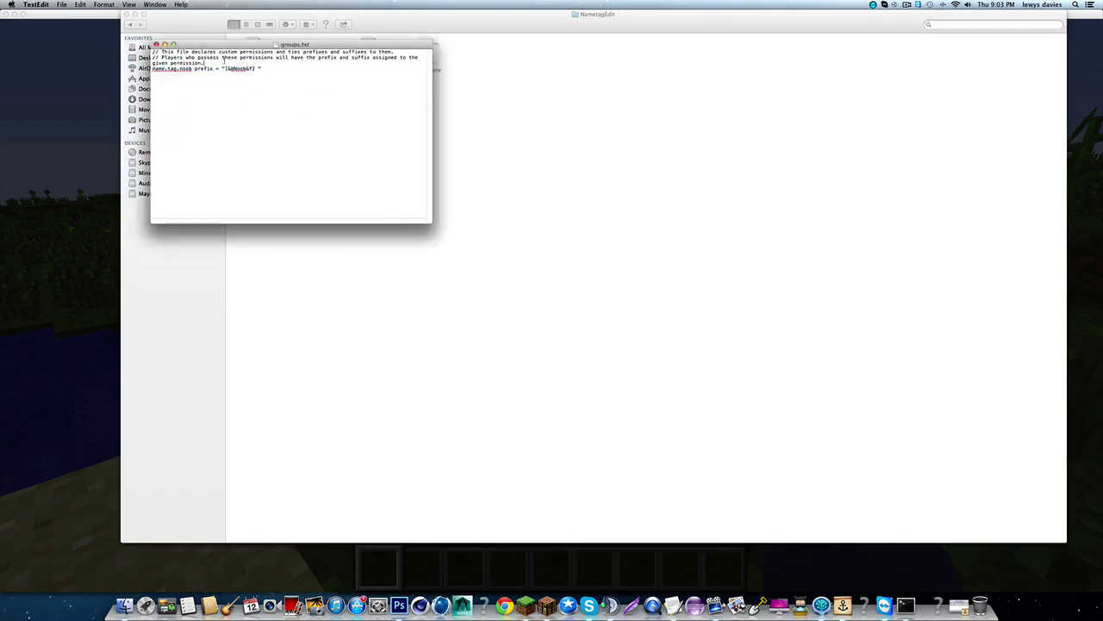
key("Return")
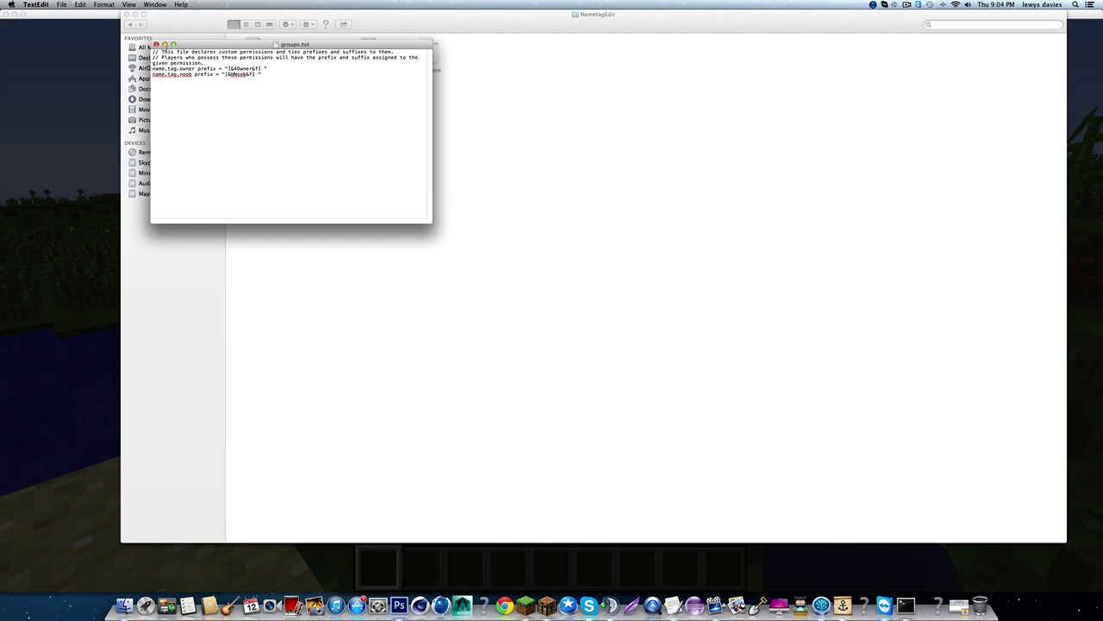
left_click(157, 44)
Step: Switch back to Minecraft, reload the NametagEdit configs with /ne reload, and check the online player list
key("super+Tab")
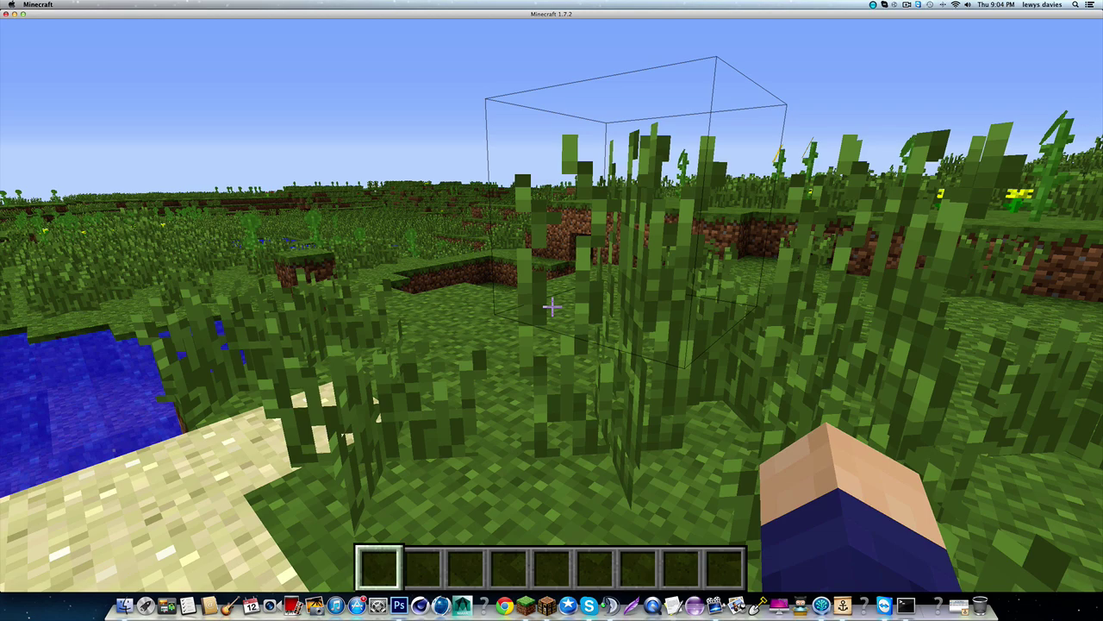
type("/")
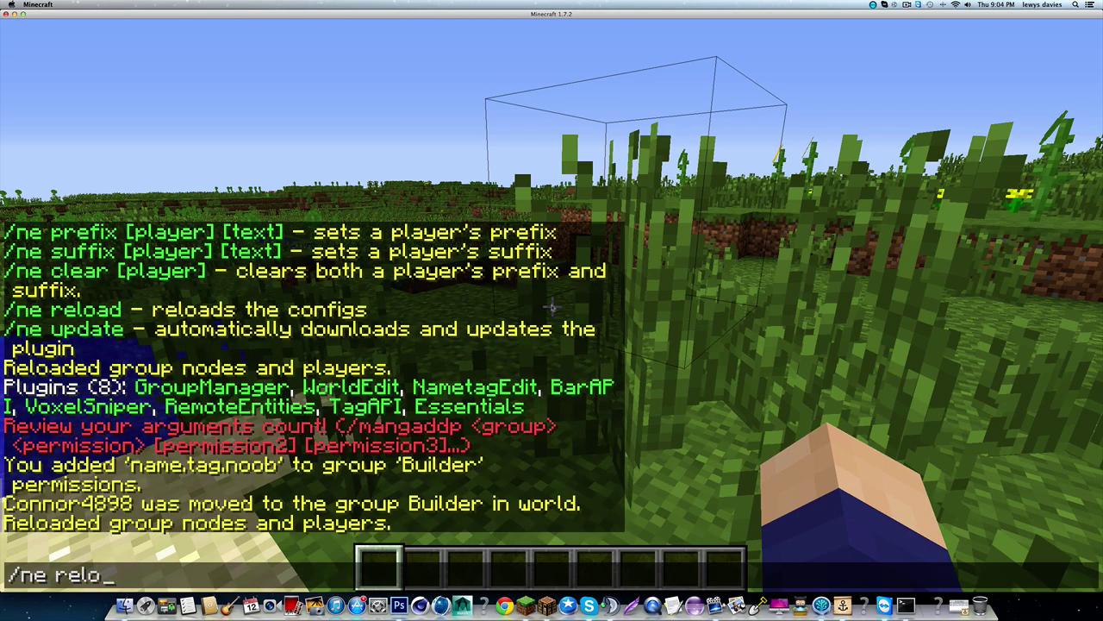
type("ne relo")
key("Escape")
key("Tab")
Step: Pause the game, quit TextEdit, reopen groups.txt from Finder, and examine the name.tag.owner and name.tag.noob entries
key("Escape")
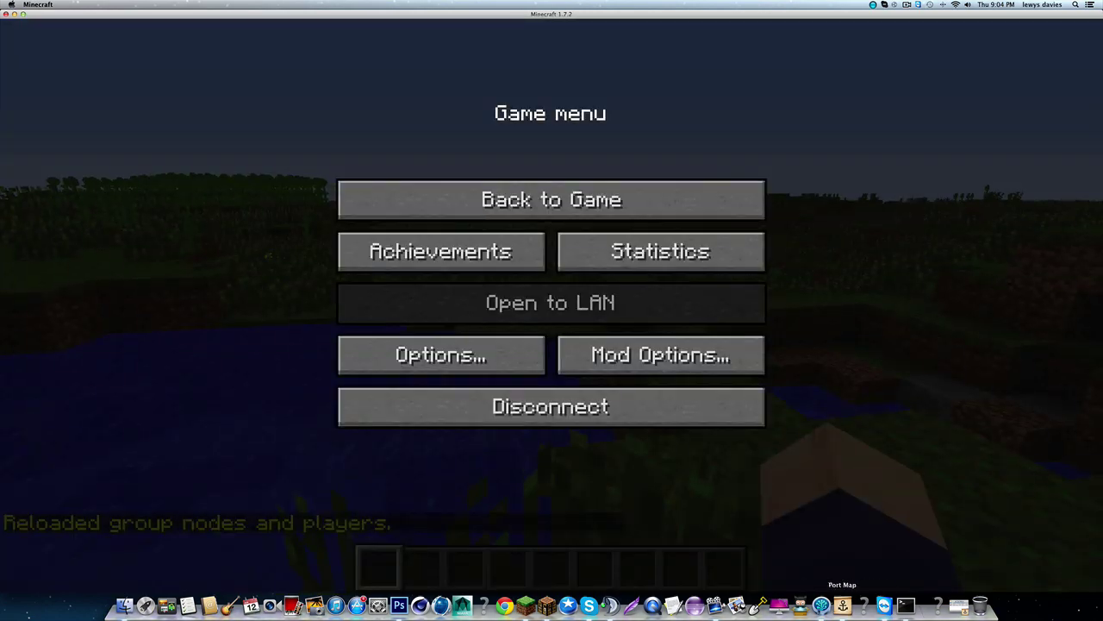
left_click(670, 604)
right_click(670, 604)
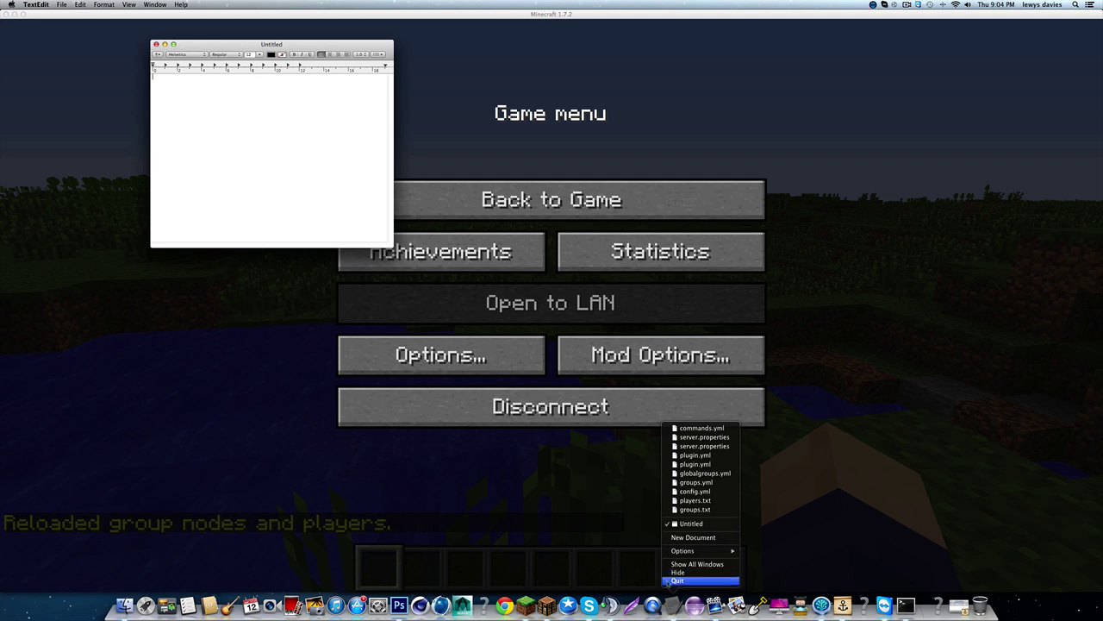
left_click(680, 581)
left_click(125, 606)
double_click(315, 155)
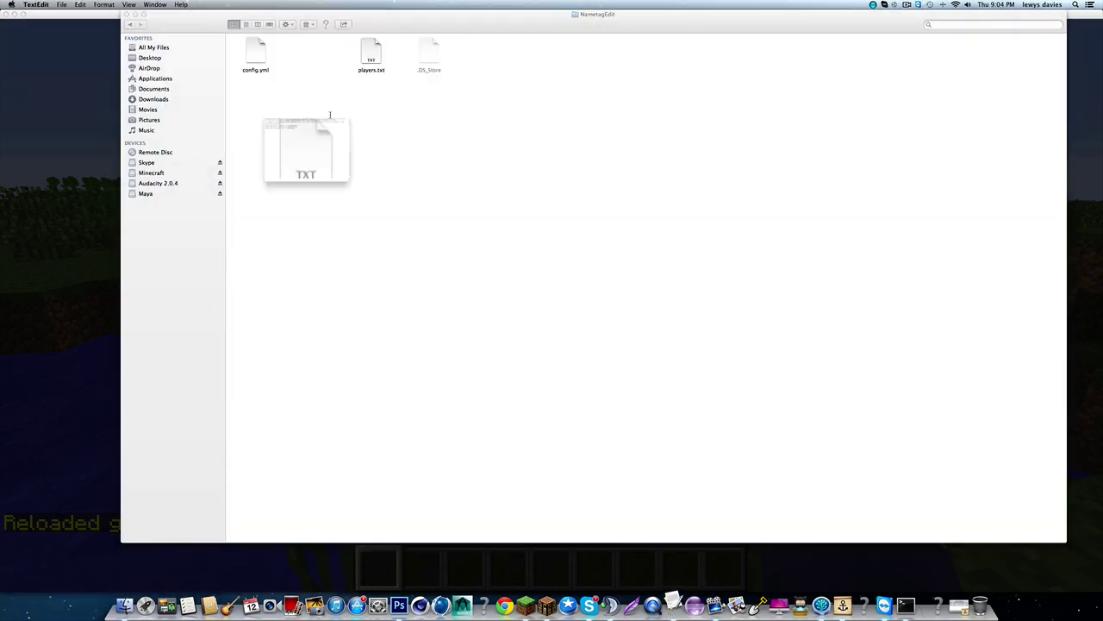
left_click_drag(274, 81, 152, 69)
left_click(266, 68)
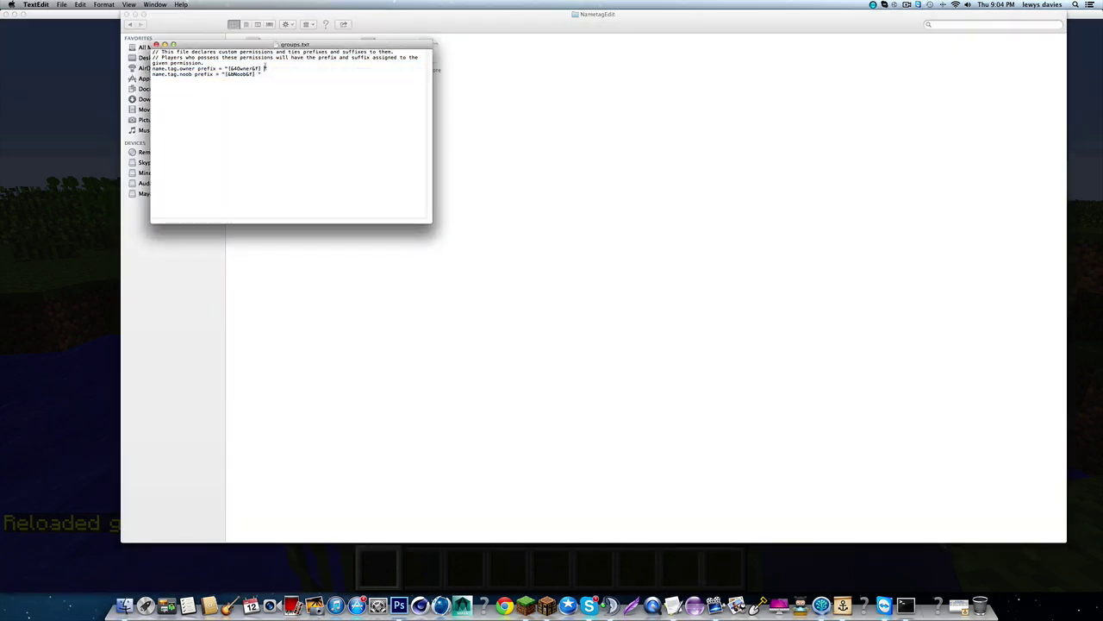
left_click_drag(240, 69, 155, 74)
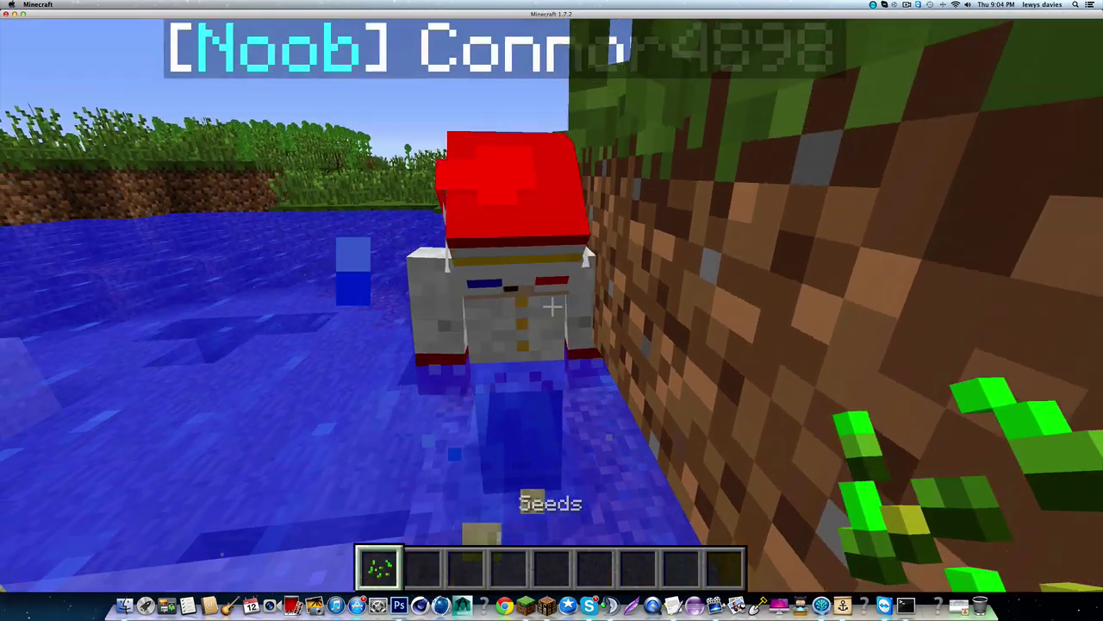
Step: Drop the held seeds in the game and check the nametags in the online player list
key("q")
key("Tab")
key("w")
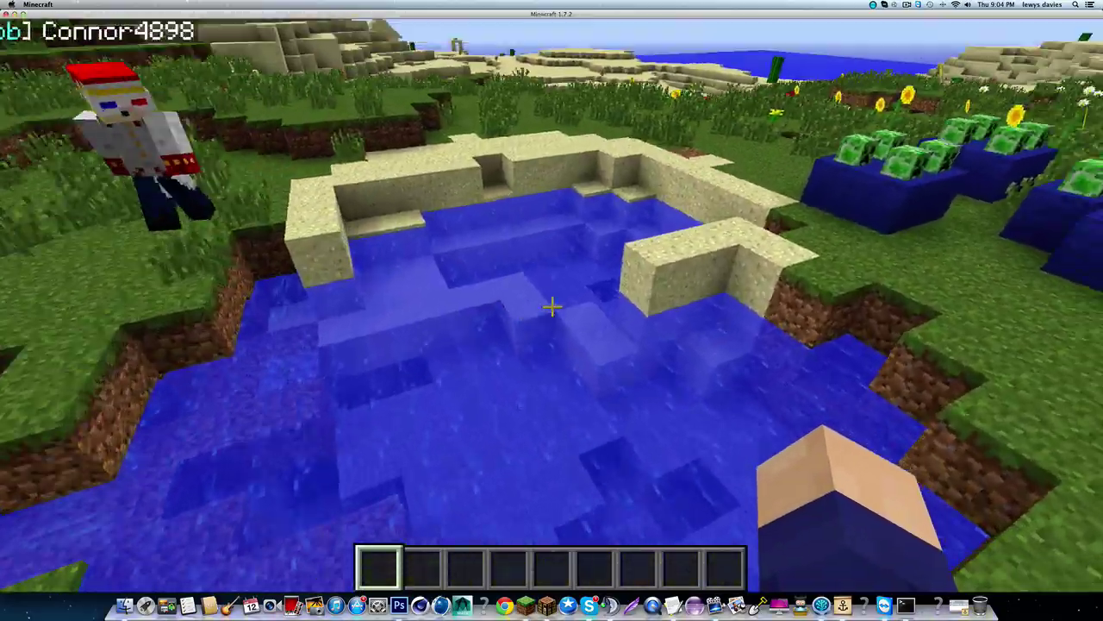
mouse_move(552, 306)
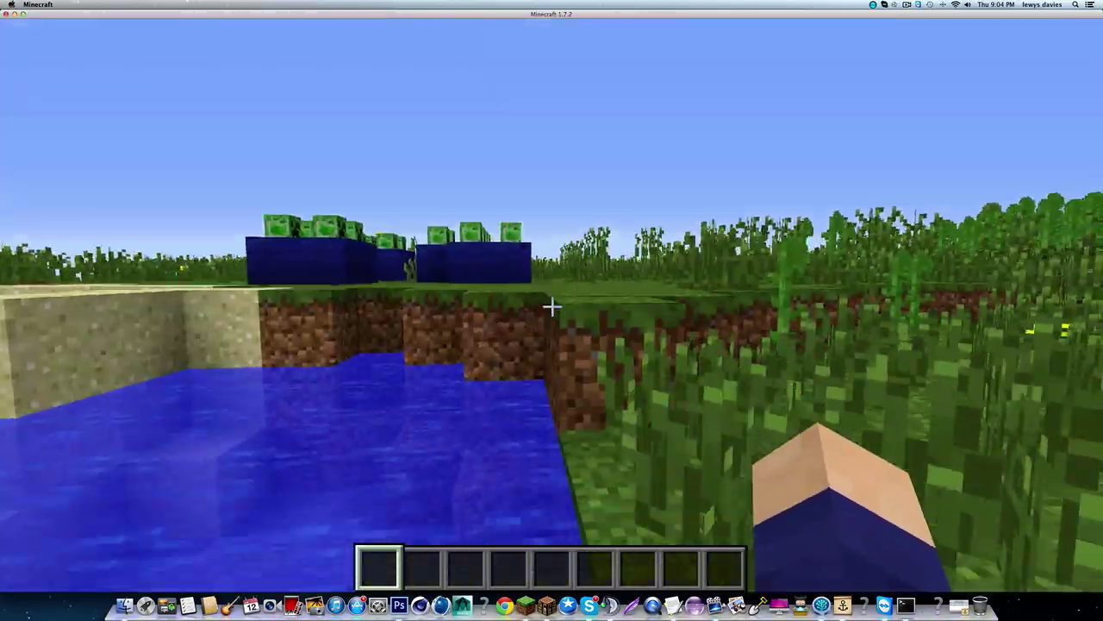
key("Tab")
Step: Pause the game, view the open groups.txt in TextEdit, and go back to the game
key("Escape")
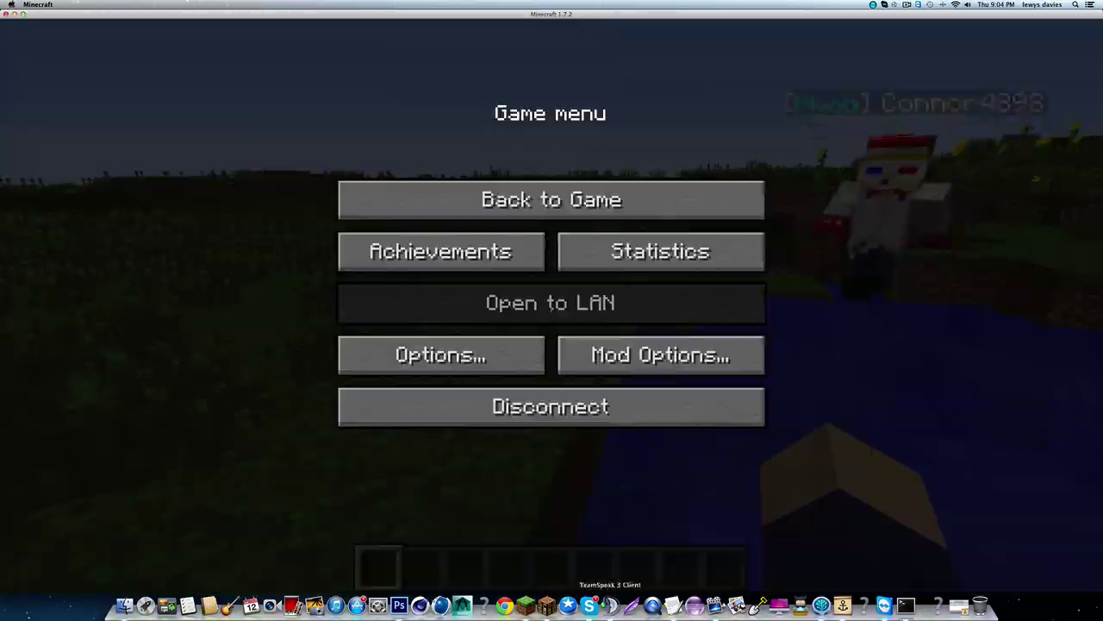
left_click(674, 606)
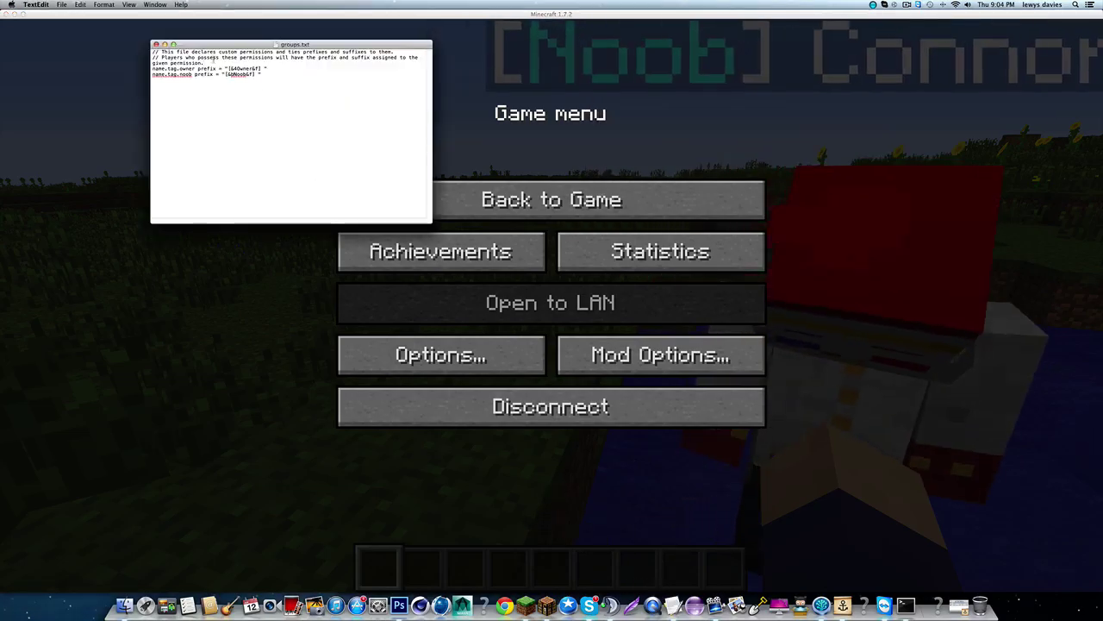
left_click(502, 200)
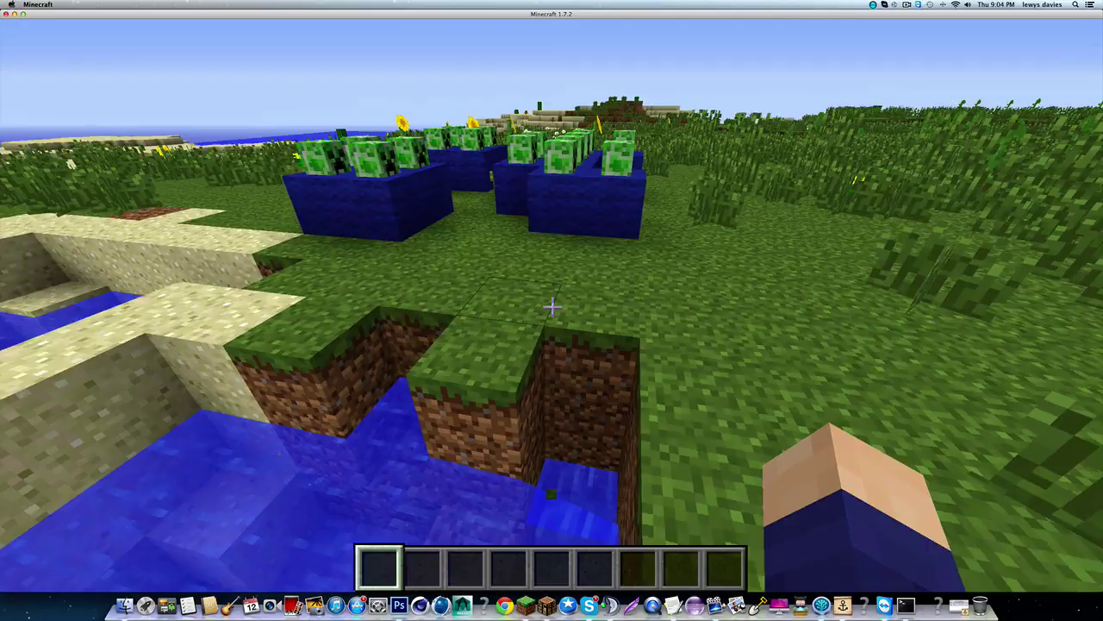
Step: Show the NametagEdit command usage with /ne, read it in the chat, and close the chat
key("slash")
type("ne")
key("Return")
key("slash")
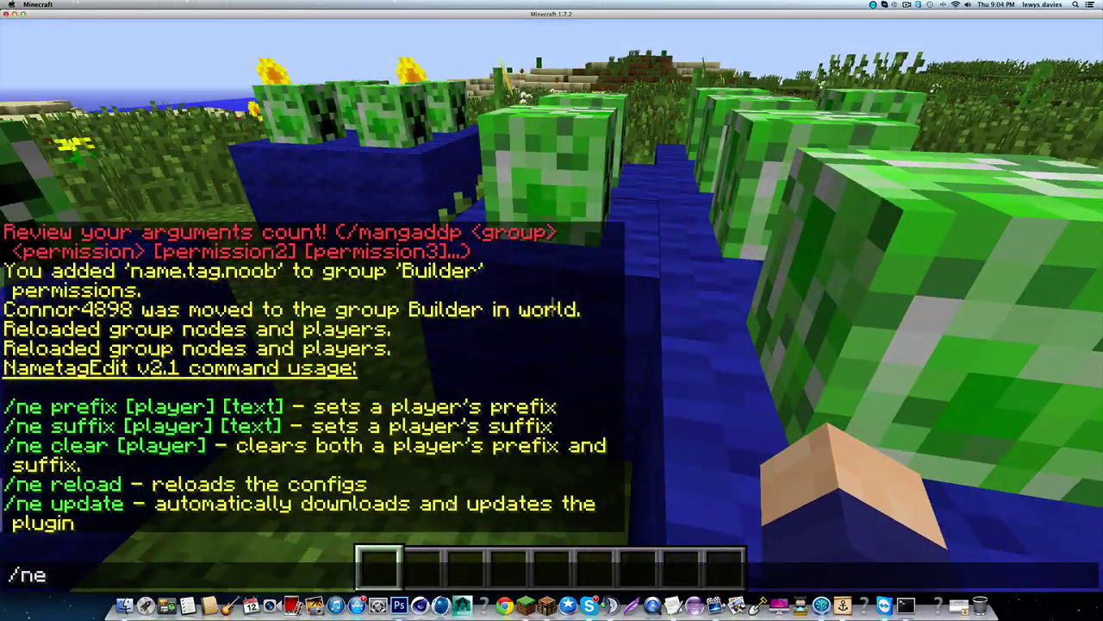
type("ne")
key("Escape")
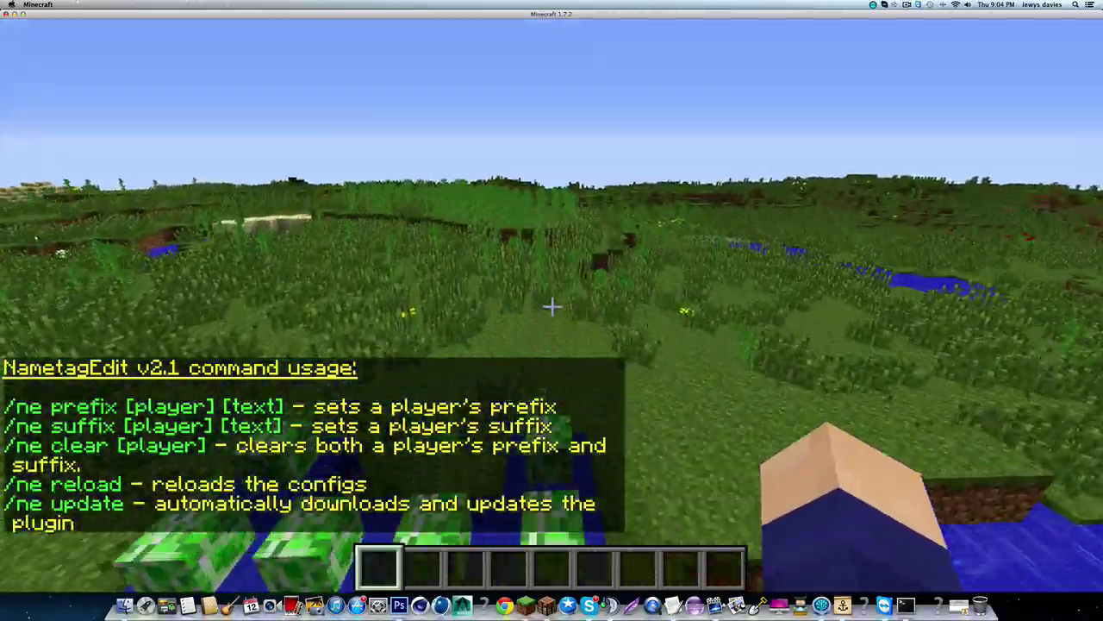
Step: Break the grass block above the player hidden underground, take a grass block in hand, and cover the hole again
key("w")
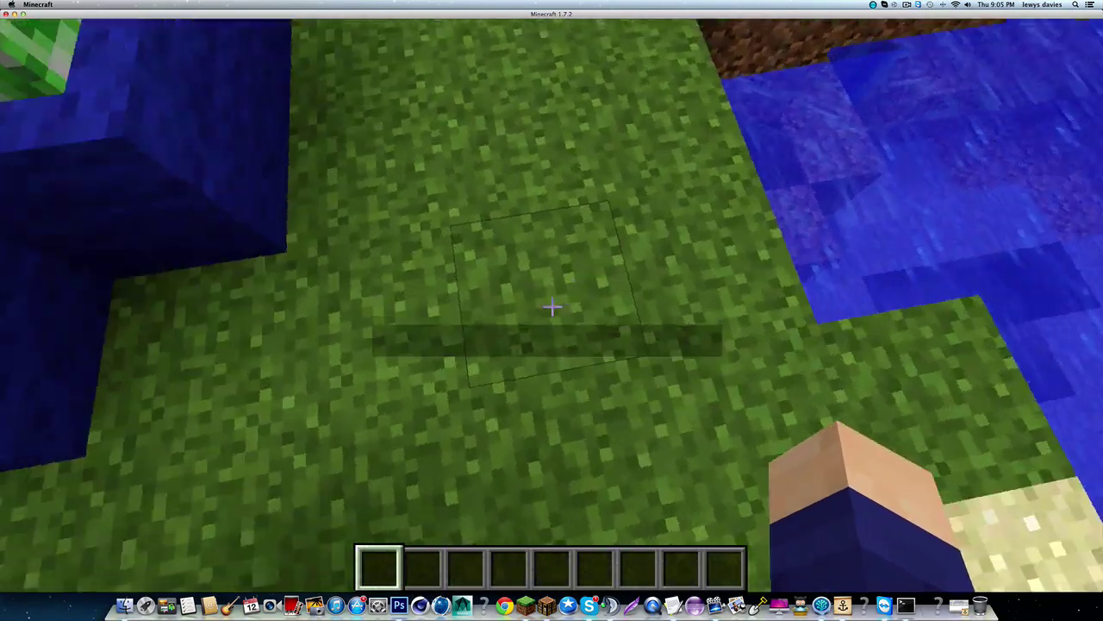
left_click(552, 307)
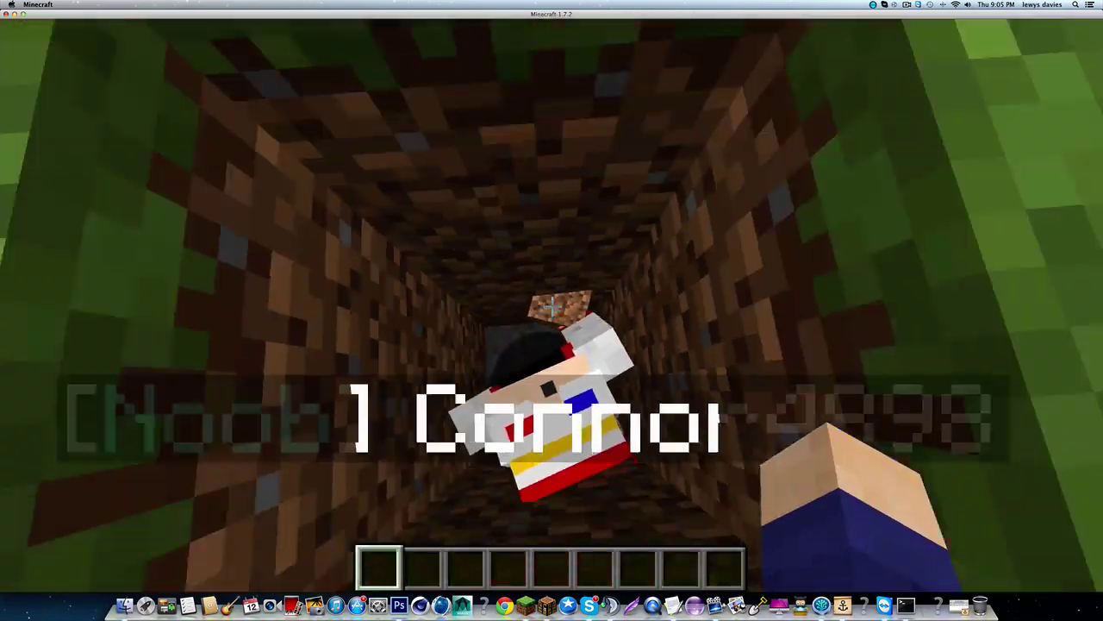
key("space")
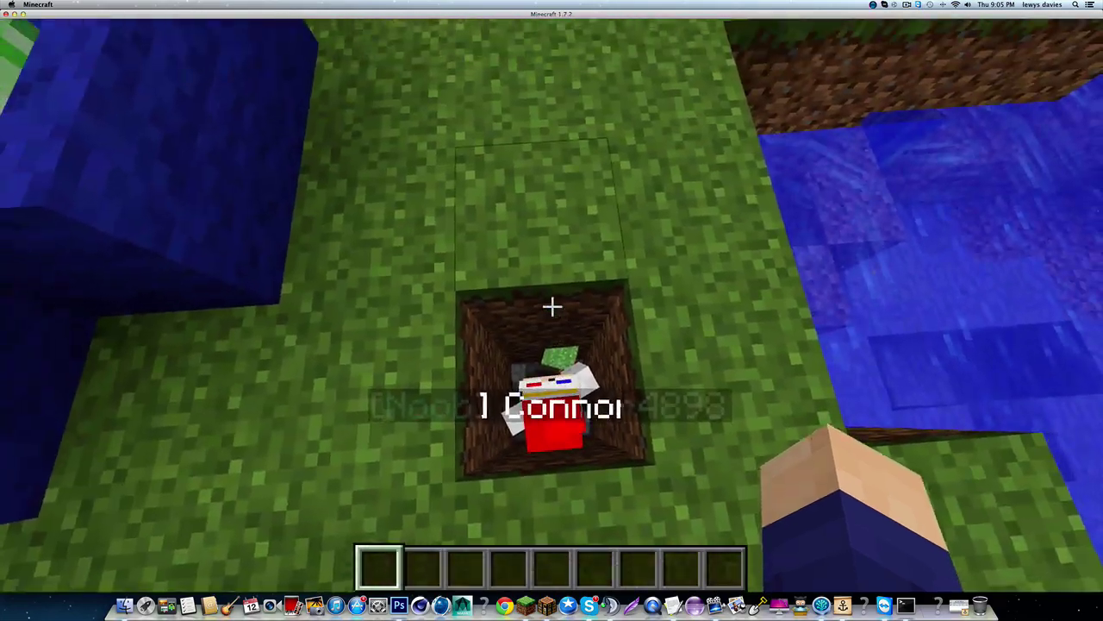
middle_click(552, 306)
right_click(551, 307)
left_click(552, 307)
right_click(552, 306)
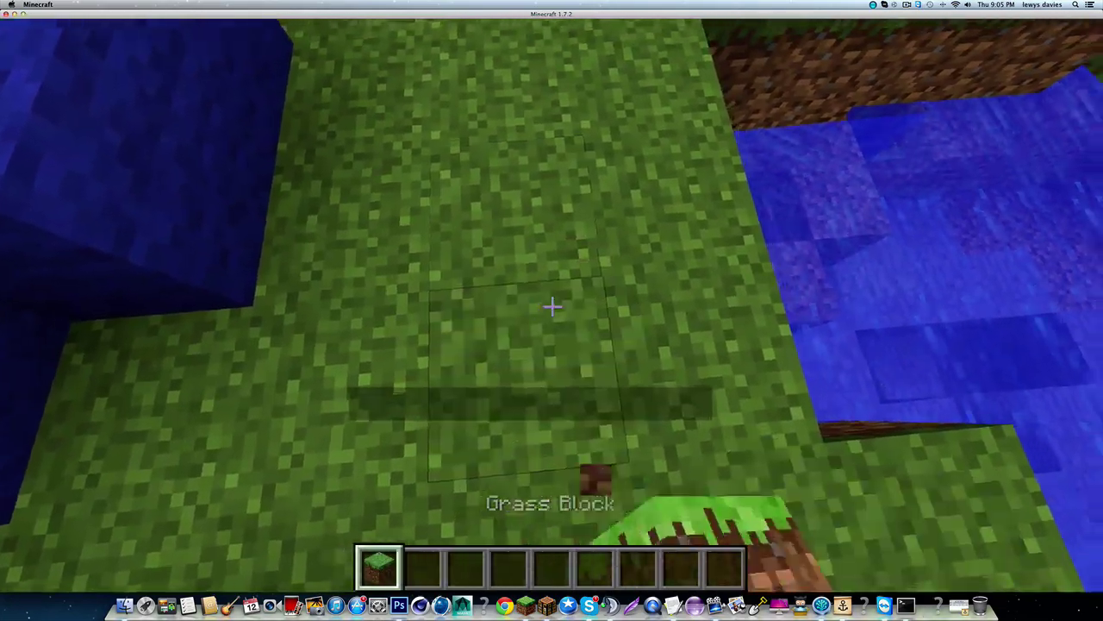
key("w")
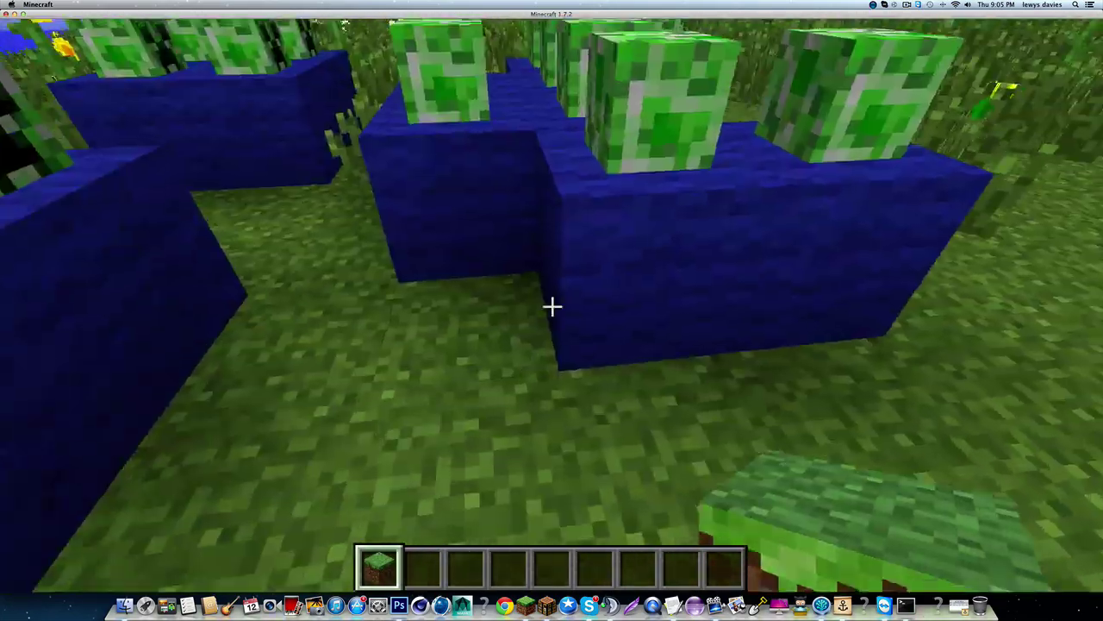
key("space")
scroll(552, 307, "down", 5)
key("space")
key("s")
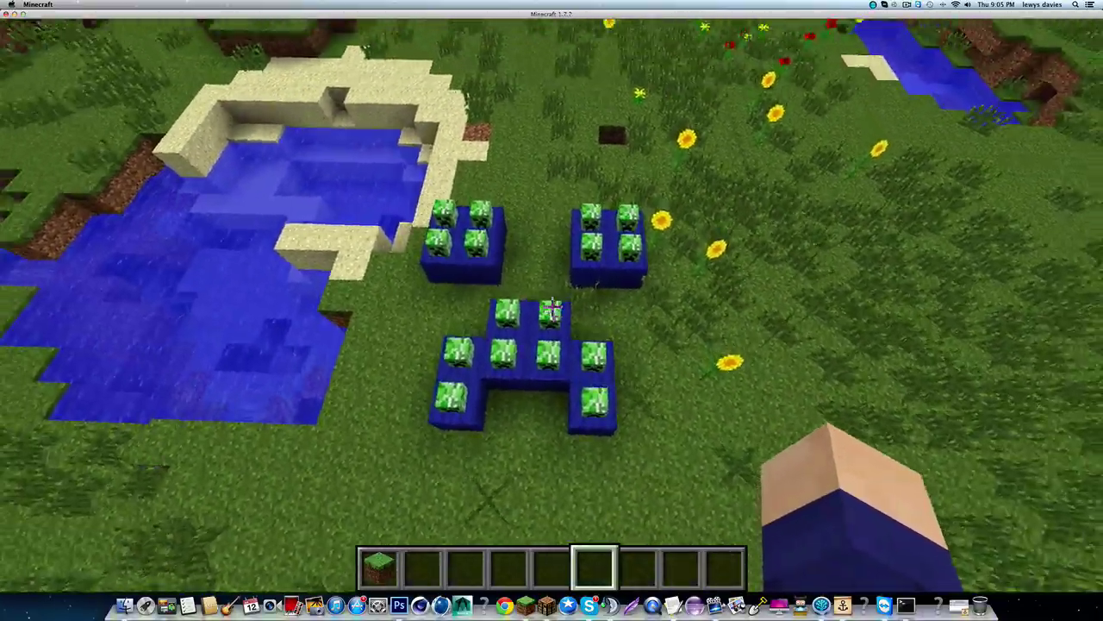
key("w")
key("shift")
key("w")
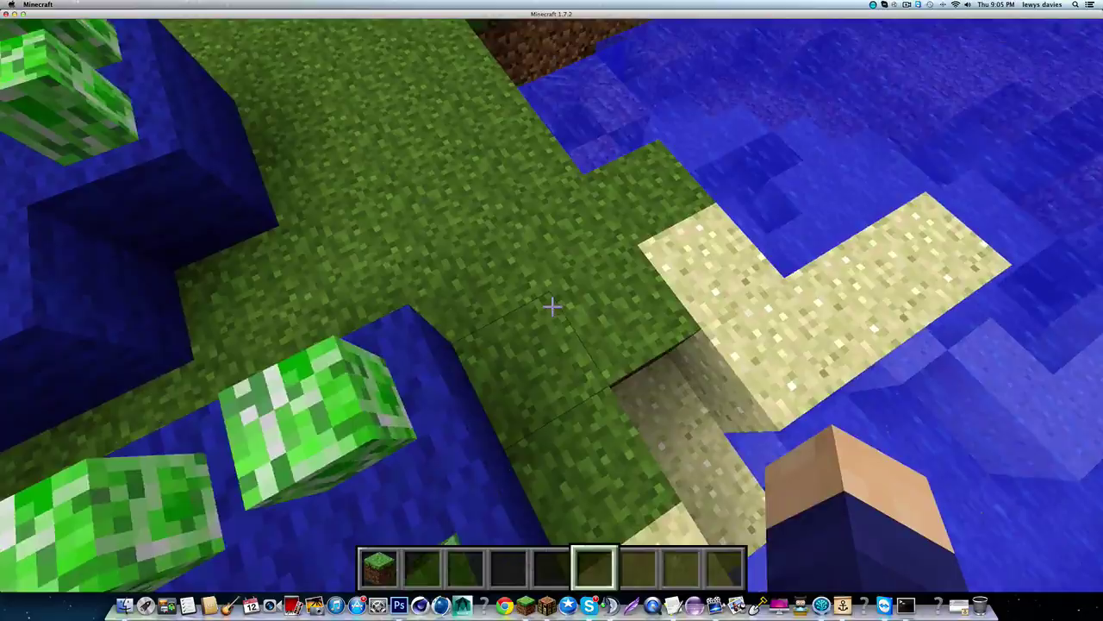
key("w")
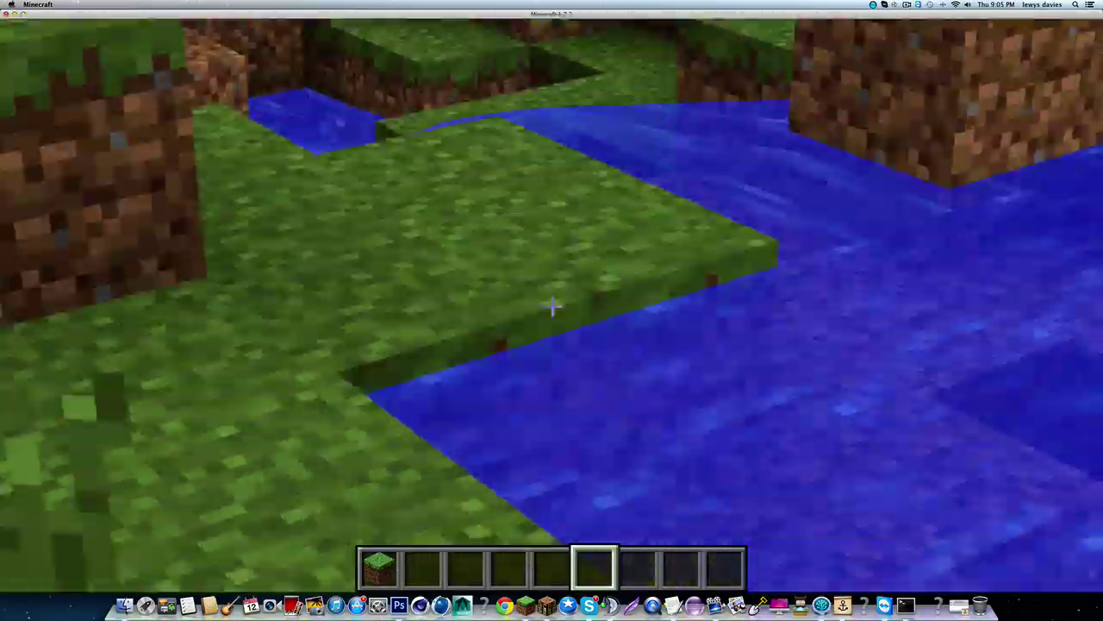
key("w")
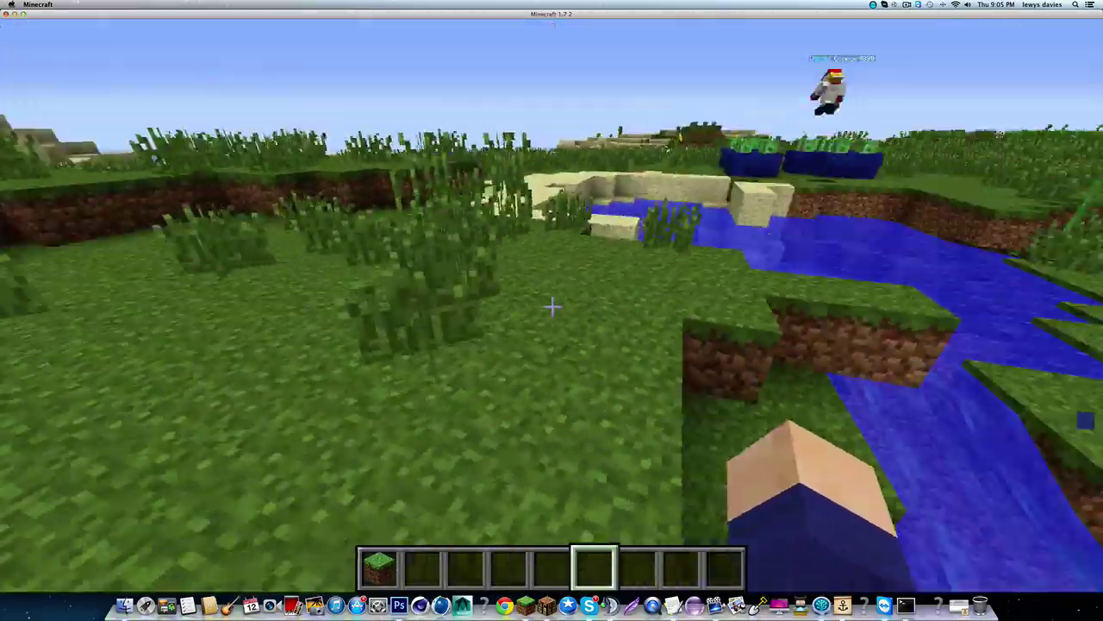
Step: Follow the other player past the pond and examine the nametag prefix above their head from close up
key("ctrl")
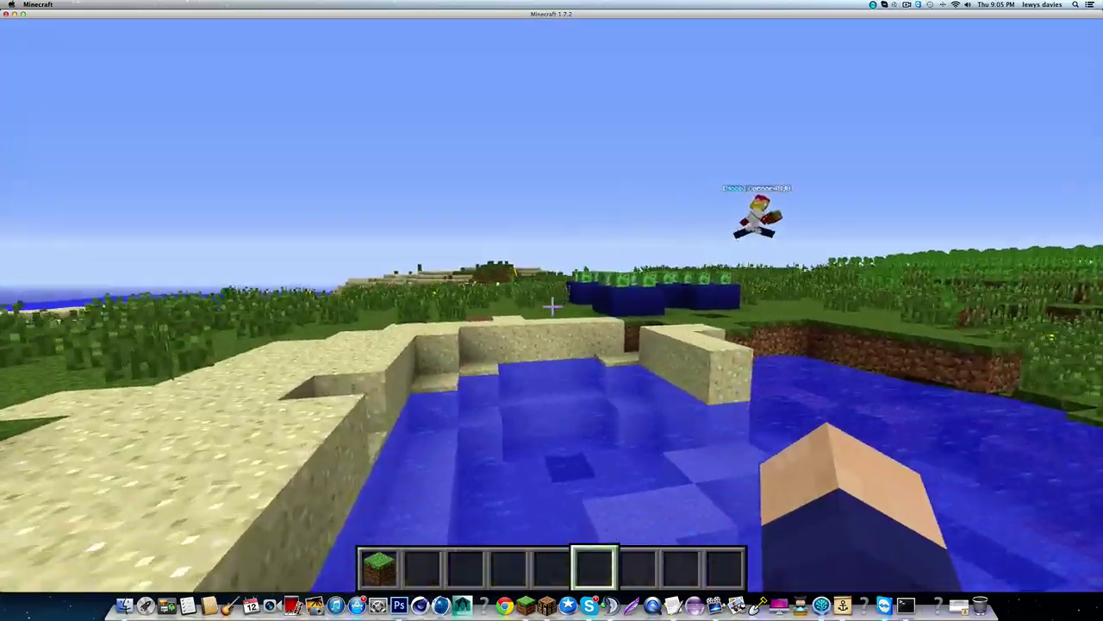
scroll(552, 306, "down", 1)
scroll(552, 306, "up", 3)
key("w")
scroll(551, 306, "up", 4)
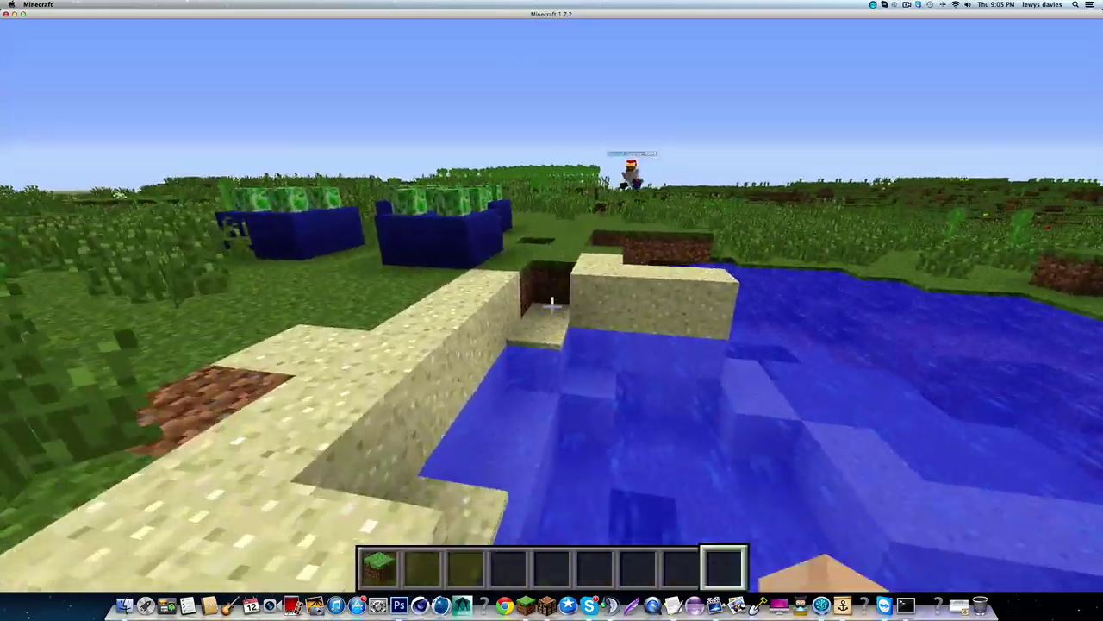
scroll(551, 306, "down", 2)
scroll(551, 306, "up", 2)
scroll(552, 306, "down", 1)
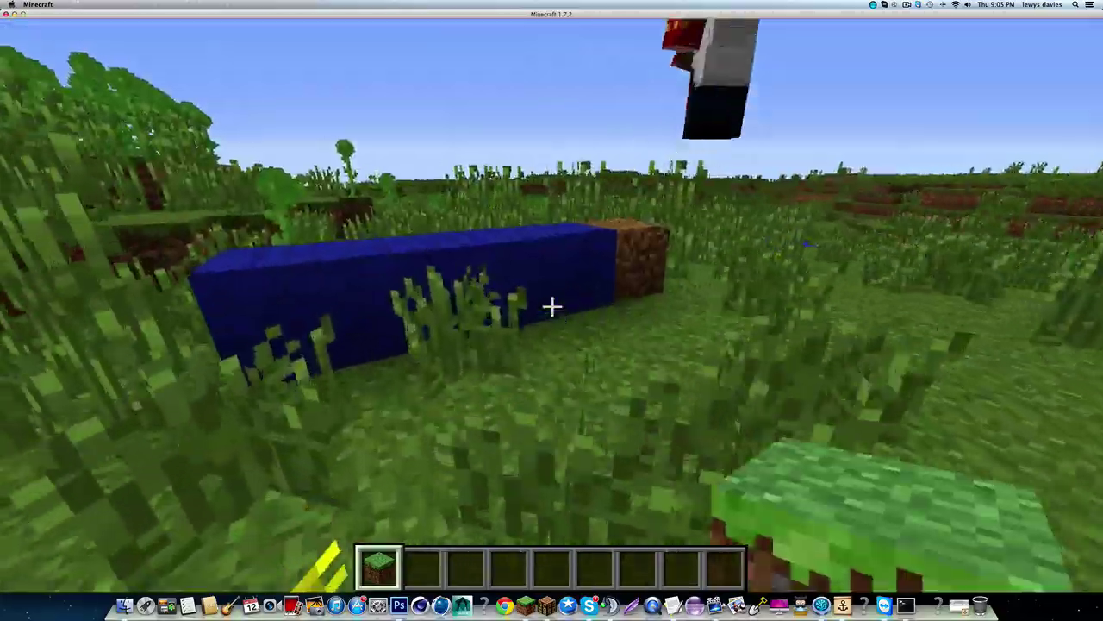
scroll(552, 306, "down", 3)
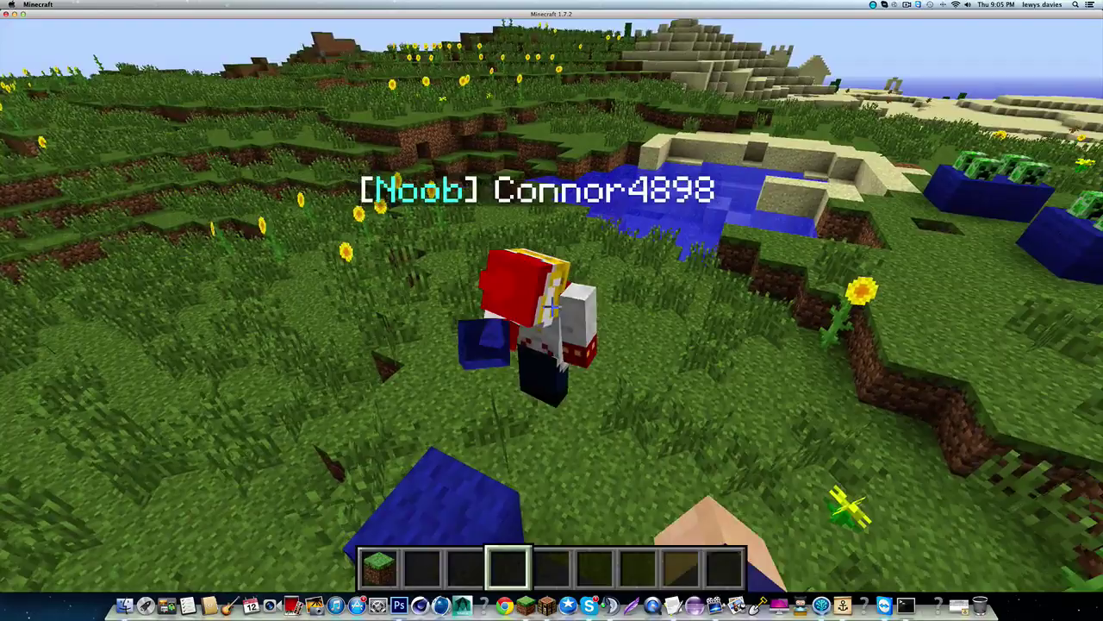
left_click(553, 307)
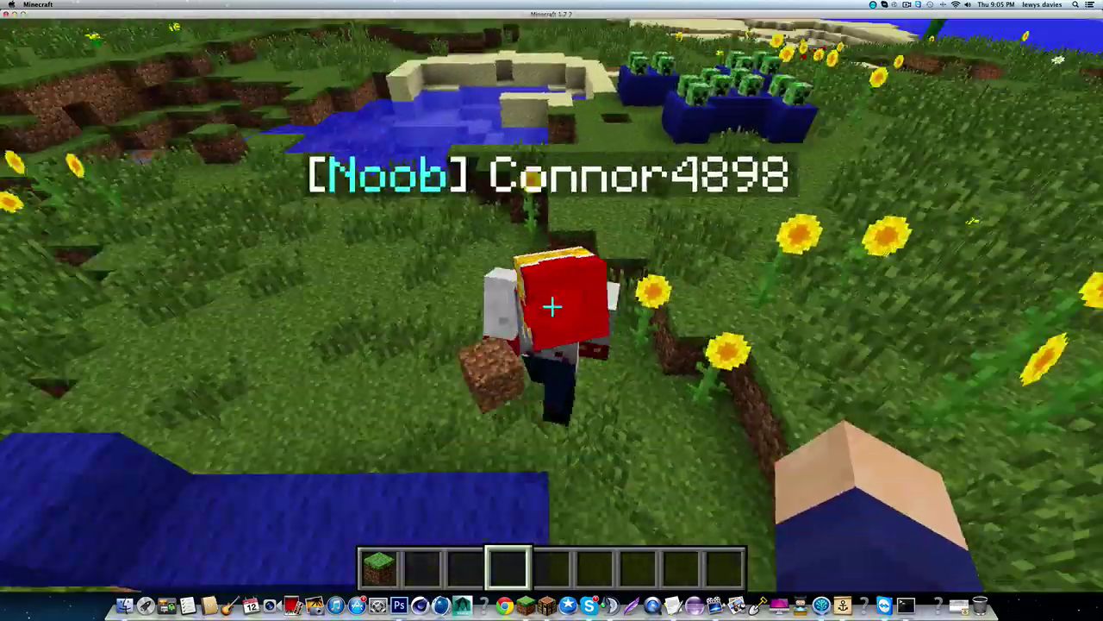